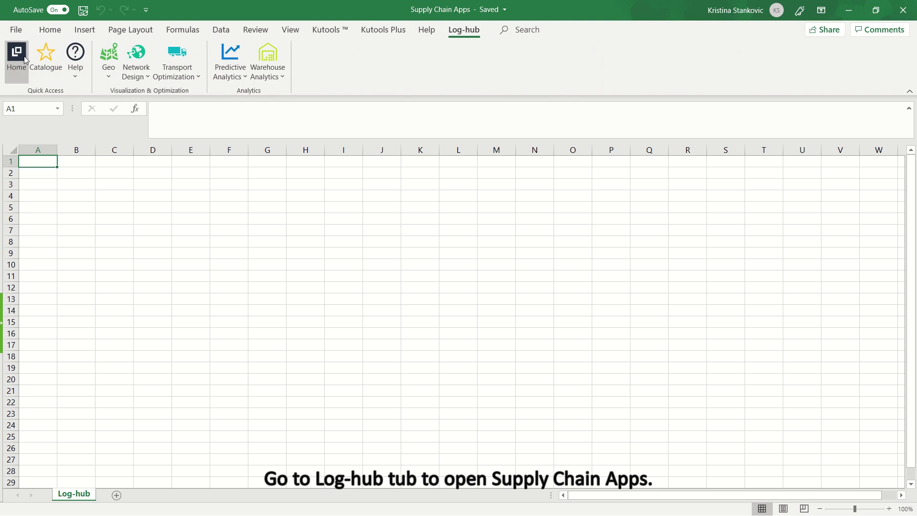
Step: From Log-hub Home, generate the Center of Gravity Plus address template sheet (Input CoG Plus)
{"action": "left_click", "coordinate": [26, 59]}
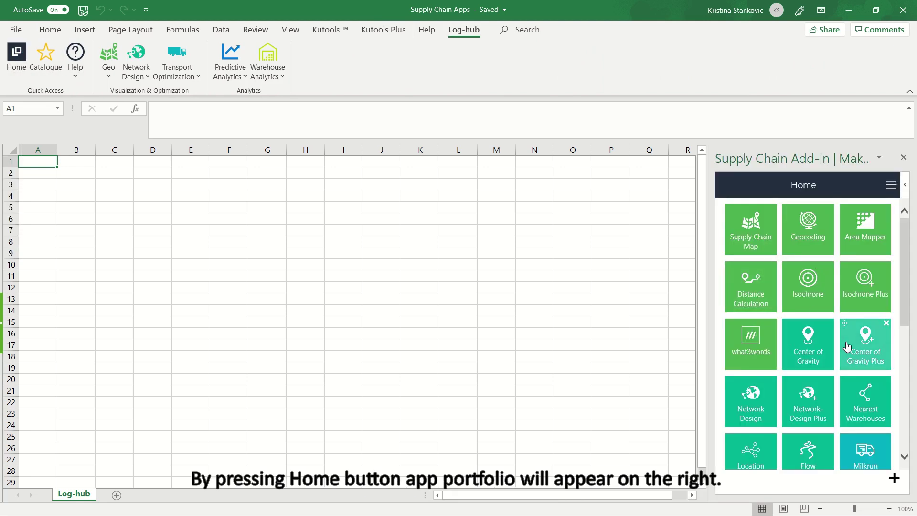
{"action": "left_click", "coordinate": [847, 346]}
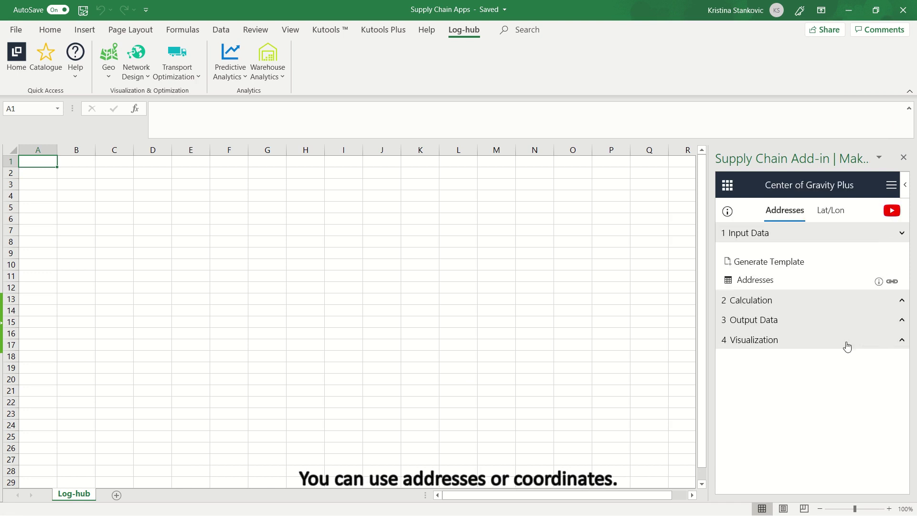
{"action": "left_click", "coordinate": [786, 268]}
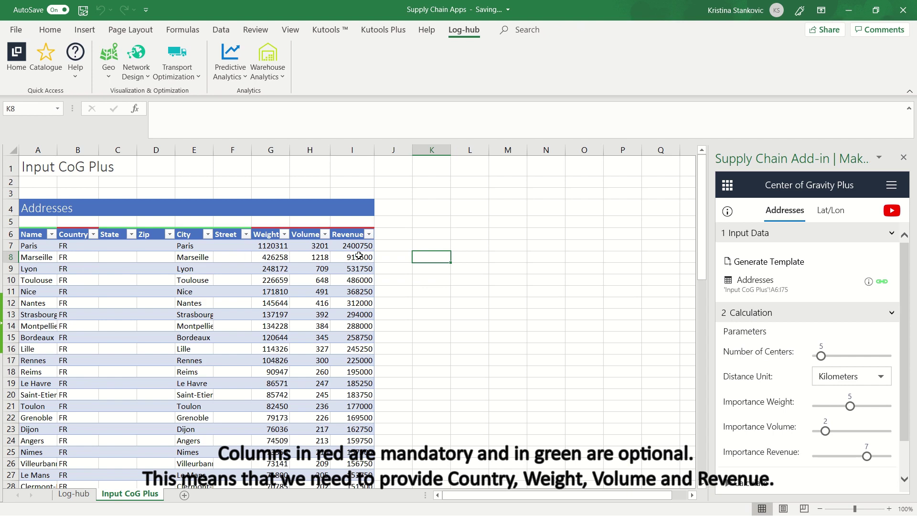
Step: Import customers.csv via Get Data From Text/CSV and open it for transformation in Power Query
{"action": "left_click", "coordinate": [220, 30]}
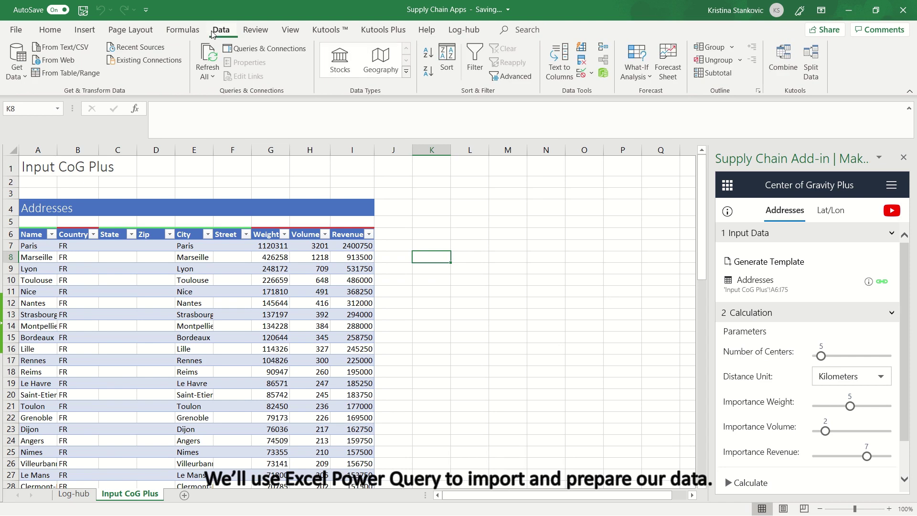
{"action": "left_click", "coordinate": [23, 76]}
{"action": "mouse_move", "coordinate": [69, 97]}
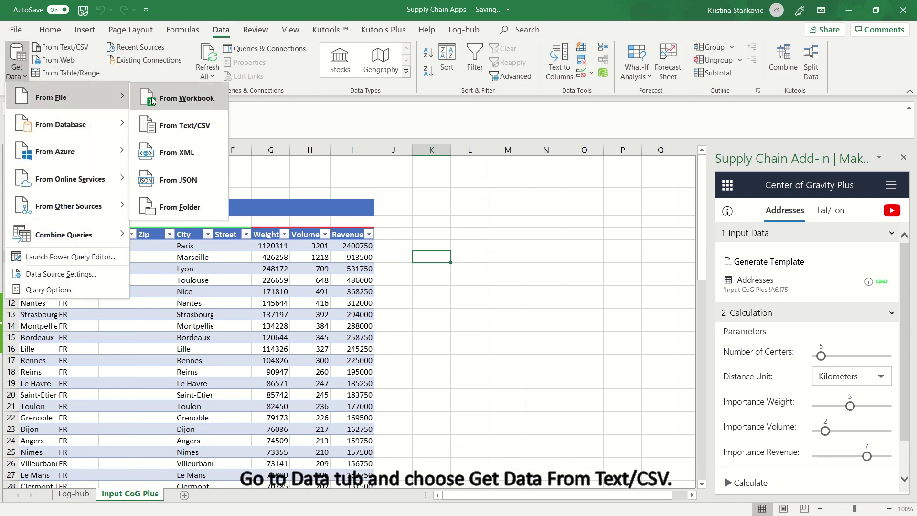
{"action": "left_click", "coordinate": [176, 126]}
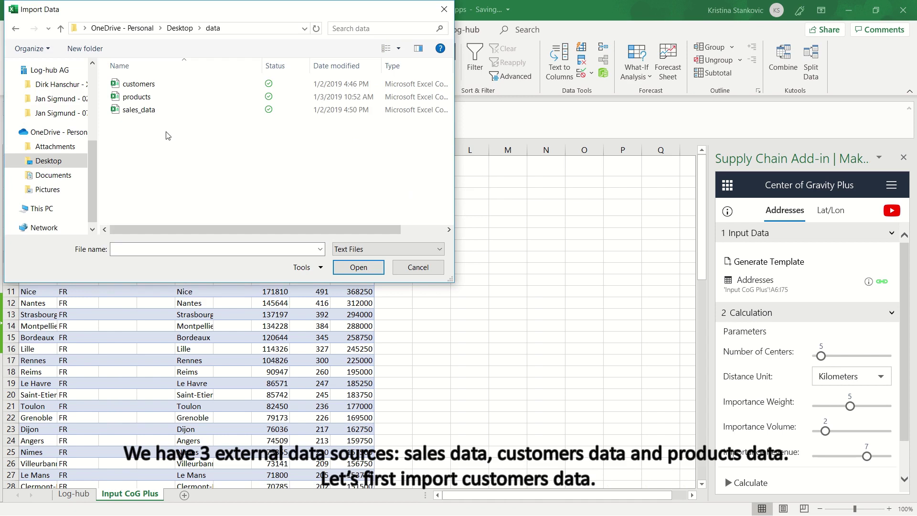
{"action": "left_click", "coordinate": [144, 86]}
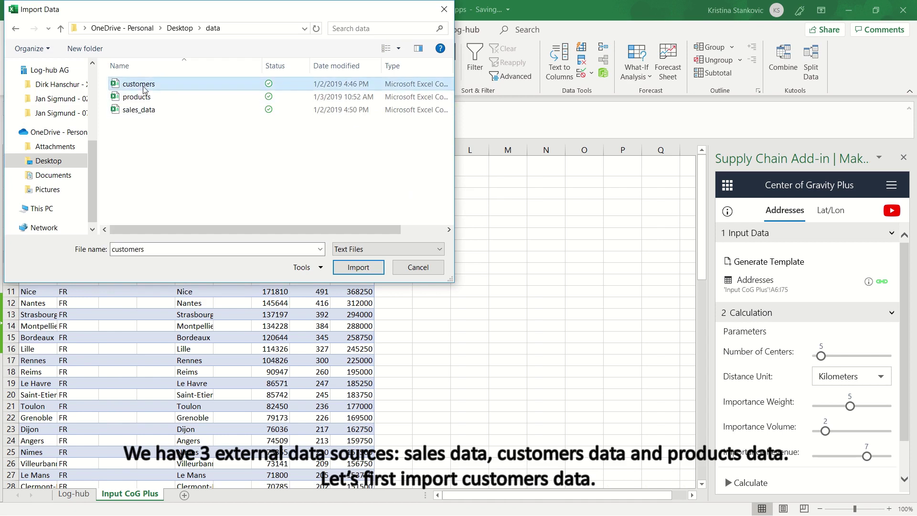
{"action": "left_click", "coordinate": [351, 267]}
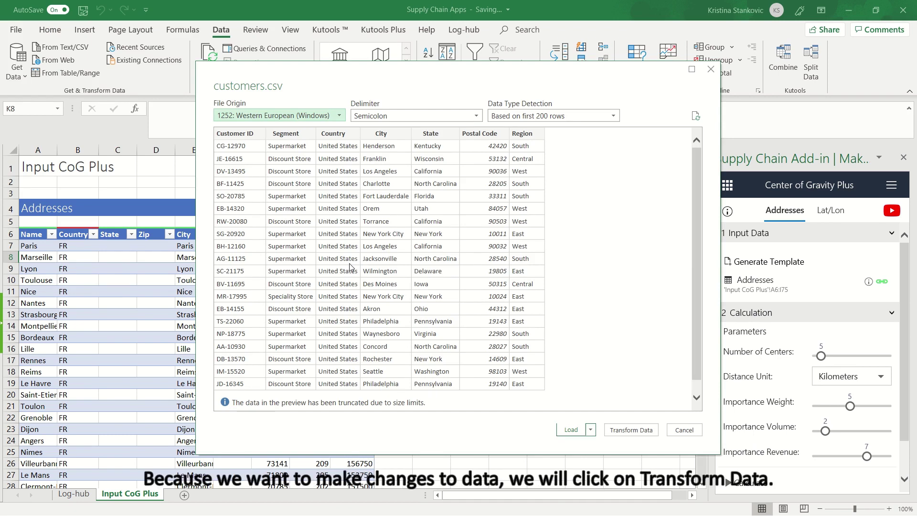
{"action": "left_click", "coordinate": [631, 429]}
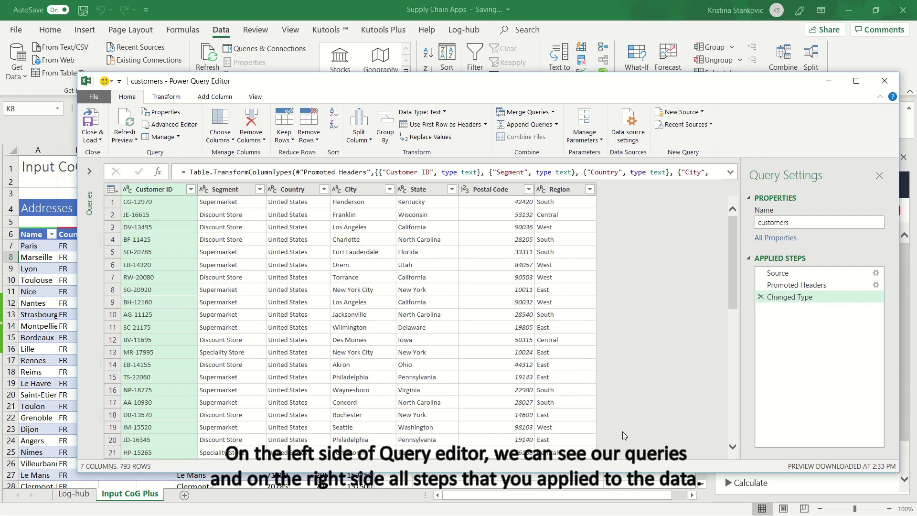
Step: Delete the customers query's Changed Type step so postal codes stay as text
{"action": "left_click", "coordinate": [89, 171]}
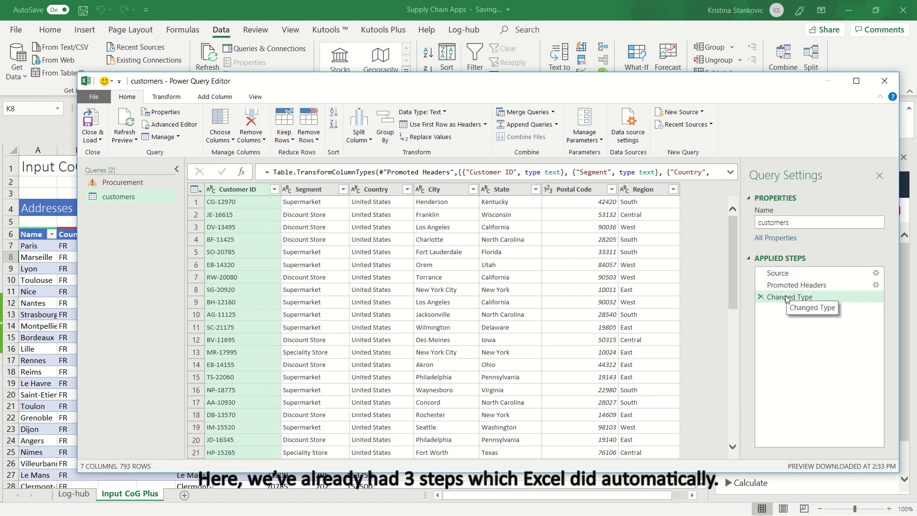
{"action": "left_click", "coordinate": [775, 274]}
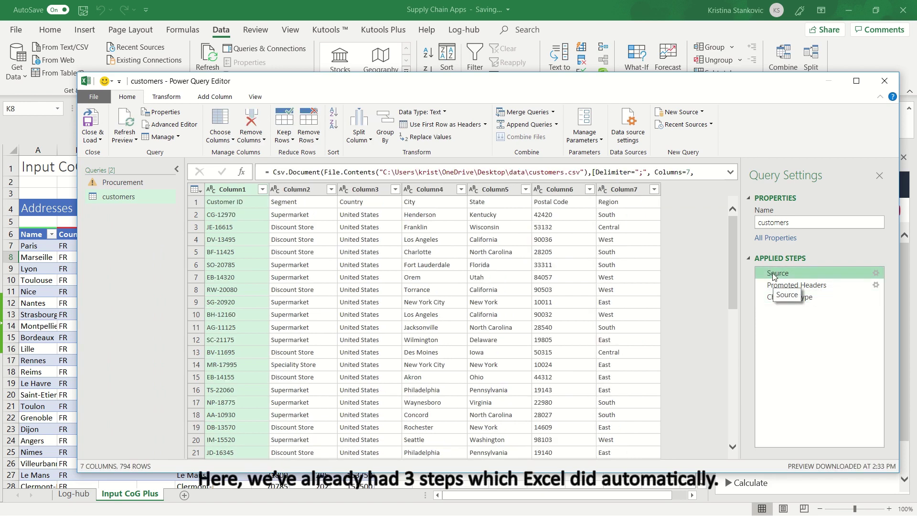
{"action": "left_click", "coordinate": [785, 286]}
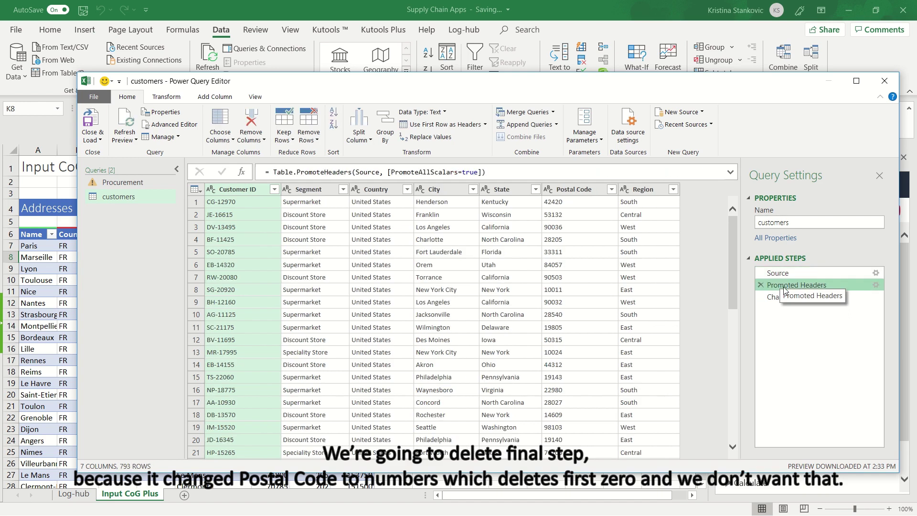
{"action": "left_click", "coordinate": [791, 297]}
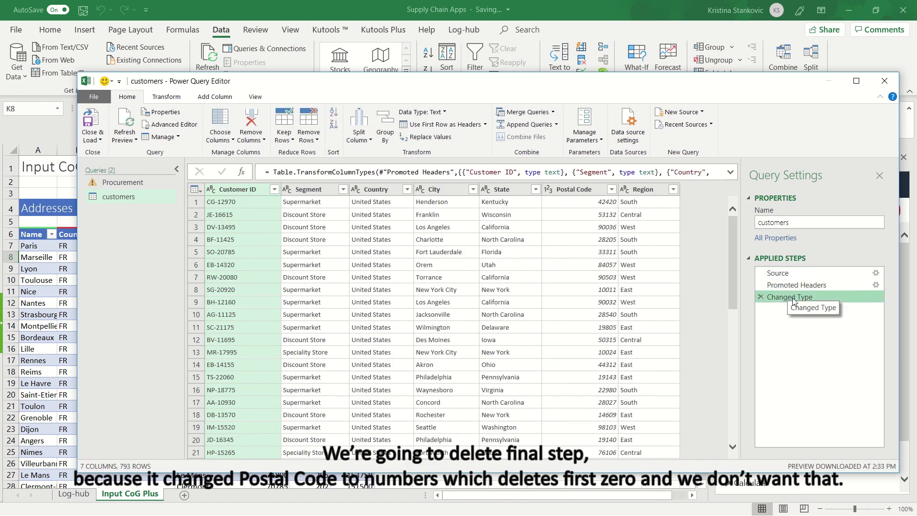
{"action": "left_click", "coordinate": [760, 297]}
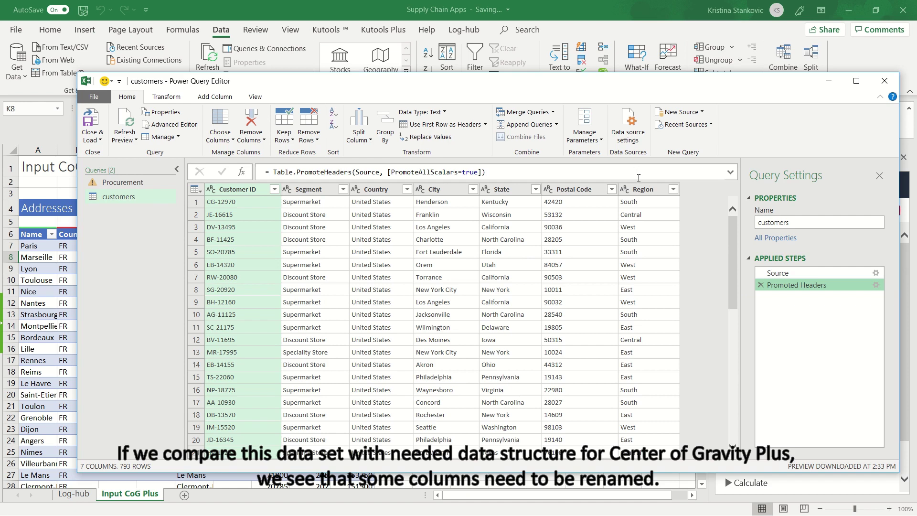
Step: Rename the Region column to Layer and the Customer ID column to Name
{"action": "double_click", "coordinate": [644, 189]}
{"action": "type", "text": "Layer"}
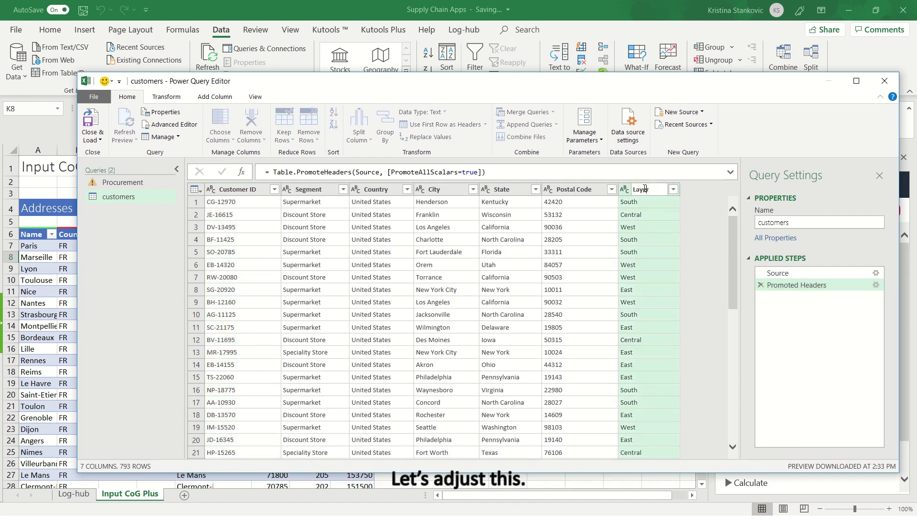
{"action": "key", "text": "Return"}
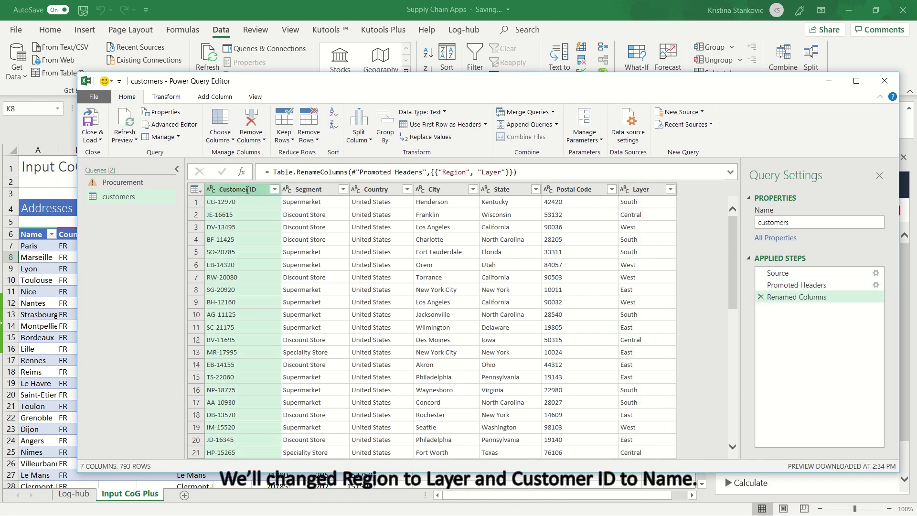
{"action": "double_click", "coordinate": [247, 190]}
{"action": "type", "text": "Name"}
{"action": "key", "text": "Return"}
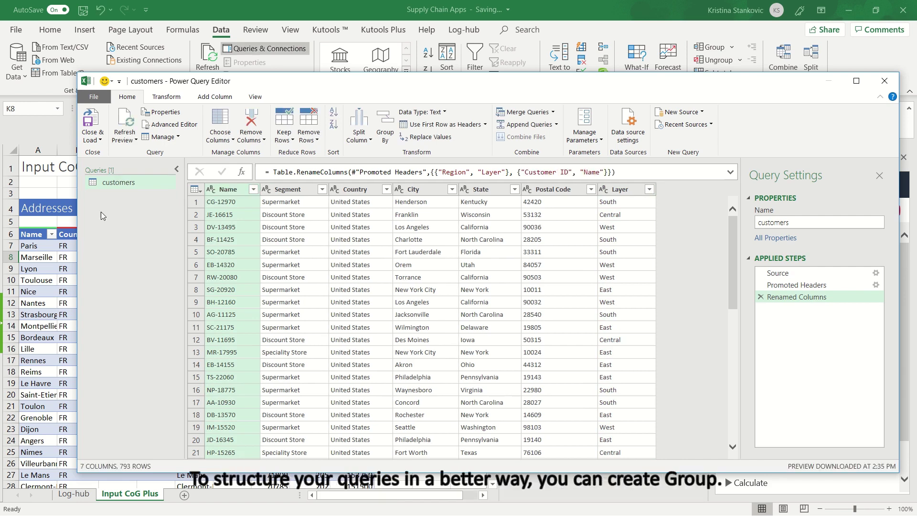
Step: Create a raw_data query group holding the customers query
{"action": "right_click", "coordinate": [101, 211]}
{"action": "left_click", "coordinate": [138, 247]}
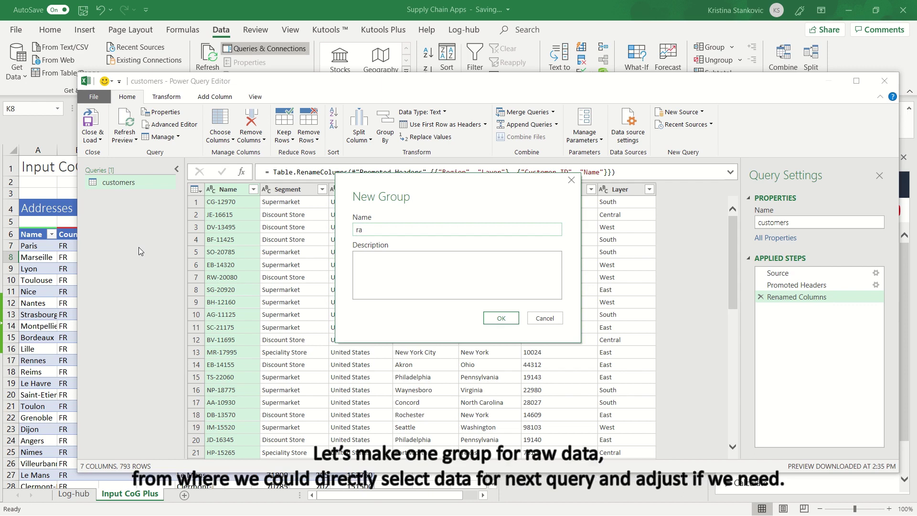
{"action": "left_click", "coordinate": [502, 319]}
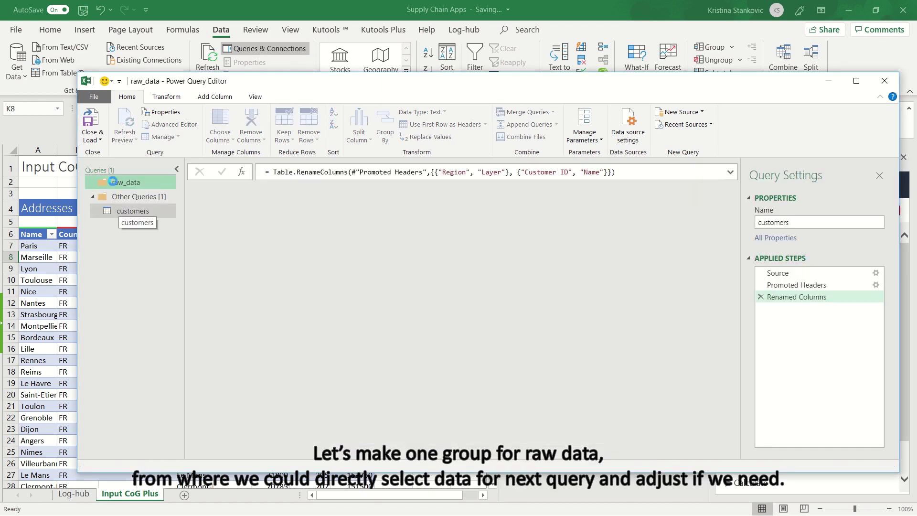
Step: Add sales_data from a text/CSV file as a new query
{"action": "left_click", "coordinate": [683, 113]}
{"action": "mouse_move", "coordinate": [678, 127]}
{"action": "left_click", "coordinate": [755, 160]}
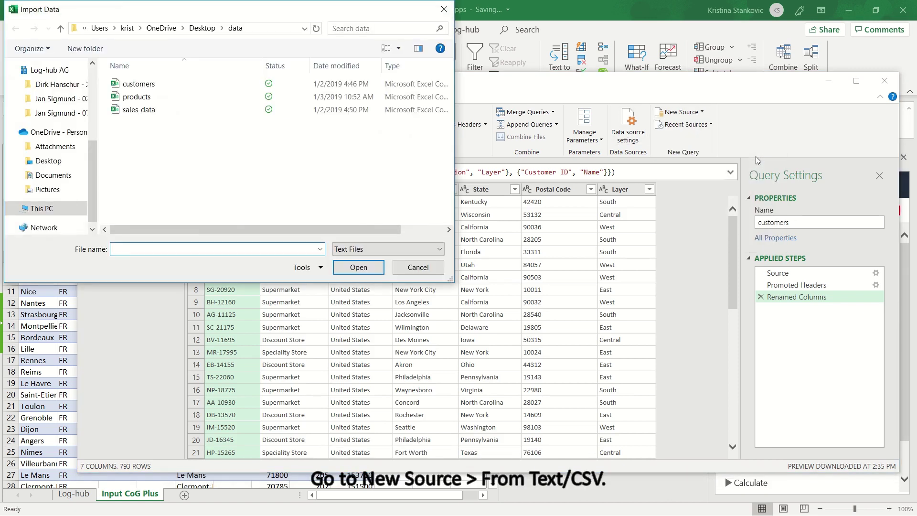
{"action": "left_click", "coordinate": [183, 110]}
{"action": "left_click", "coordinate": [368, 269]}
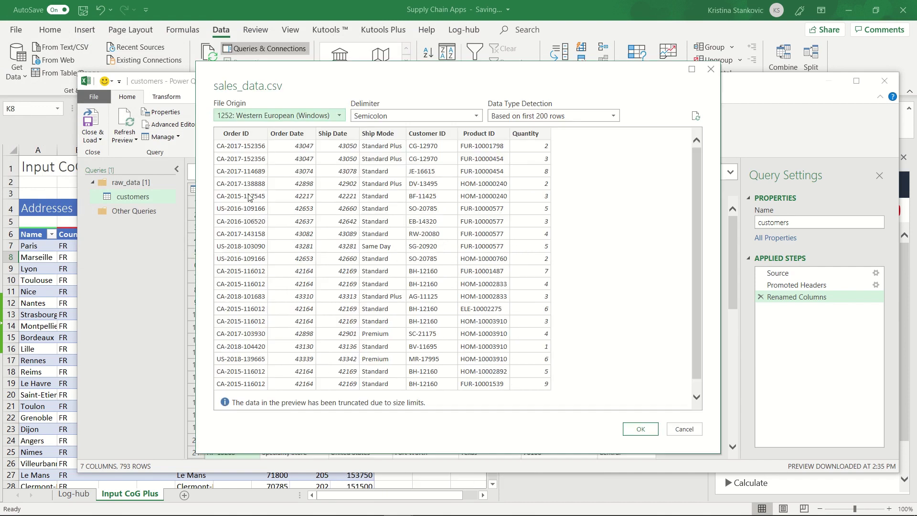
{"action": "left_click", "coordinate": [640, 429]}
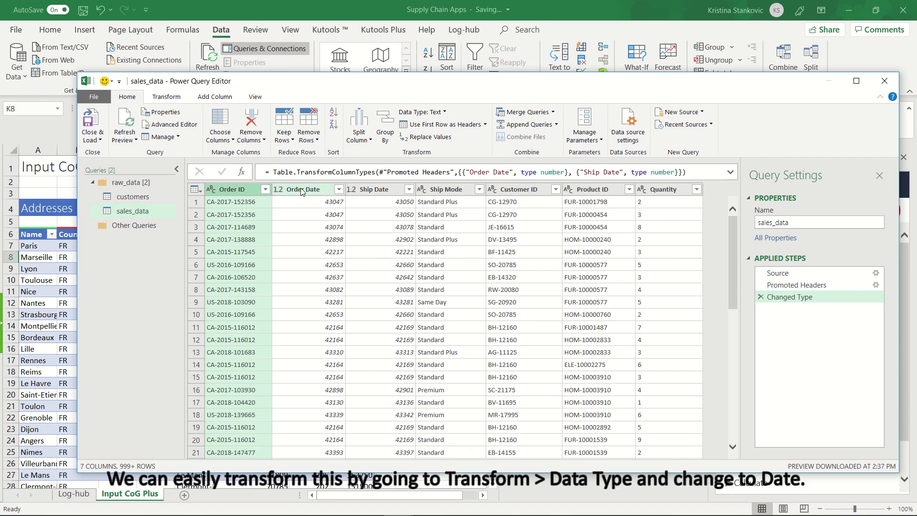
Step: Convert the Order Date and Ship Date columns to Date as a new step
{"action": "left_click", "coordinate": [303, 189]}
{"action": "left_click", "coordinate": [374, 189], "text": "ctrl"}
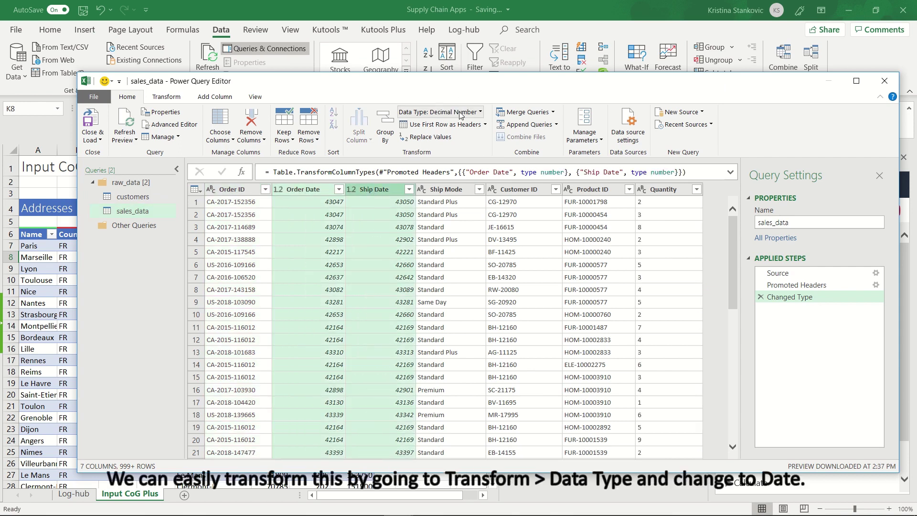
{"action": "left_click", "coordinate": [437, 111]}
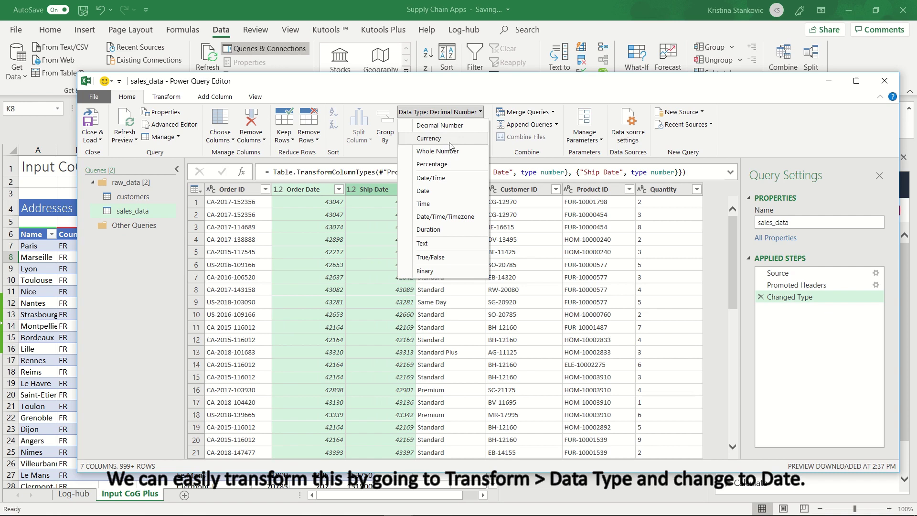
{"action": "left_click", "coordinate": [446, 190]}
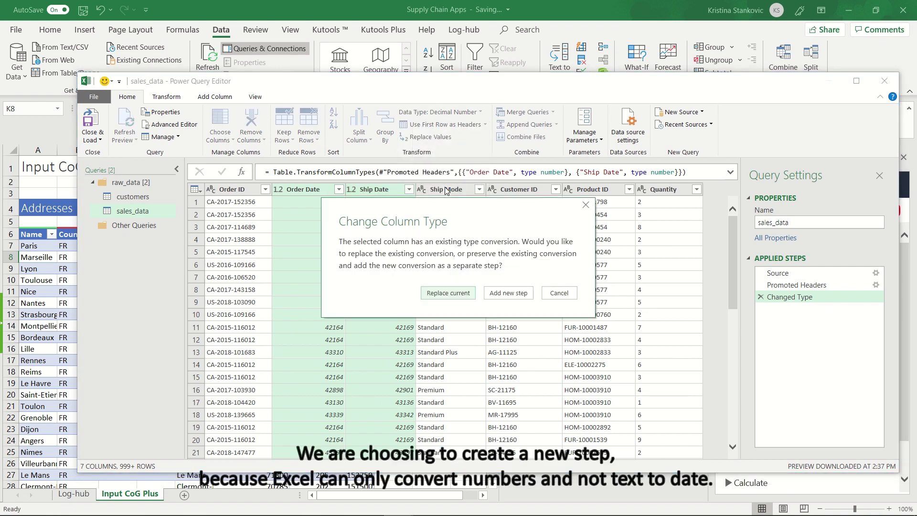
{"action": "left_click", "coordinate": [495, 291]}
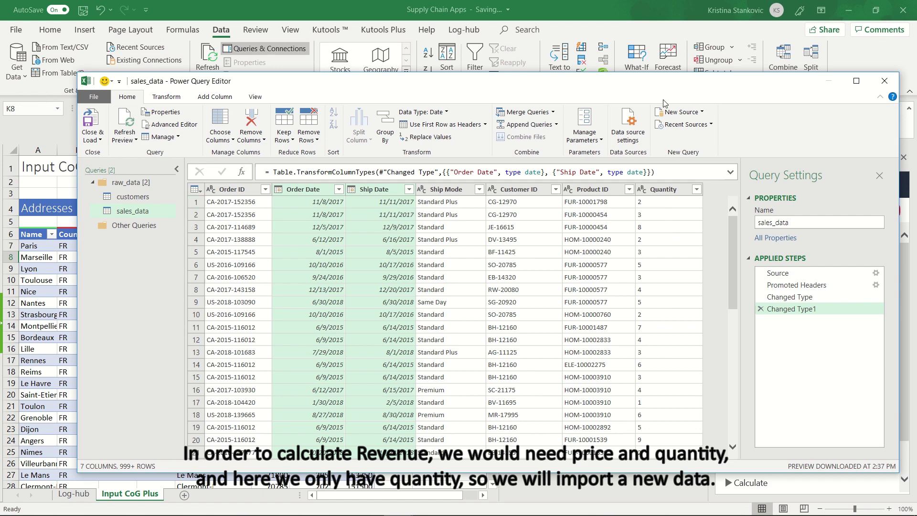
Step: Add the products CSV file as a new query
{"action": "left_click", "coordinate": [701, 111]}
{"action": "mouse_move", "coordinate": [702, 129]}
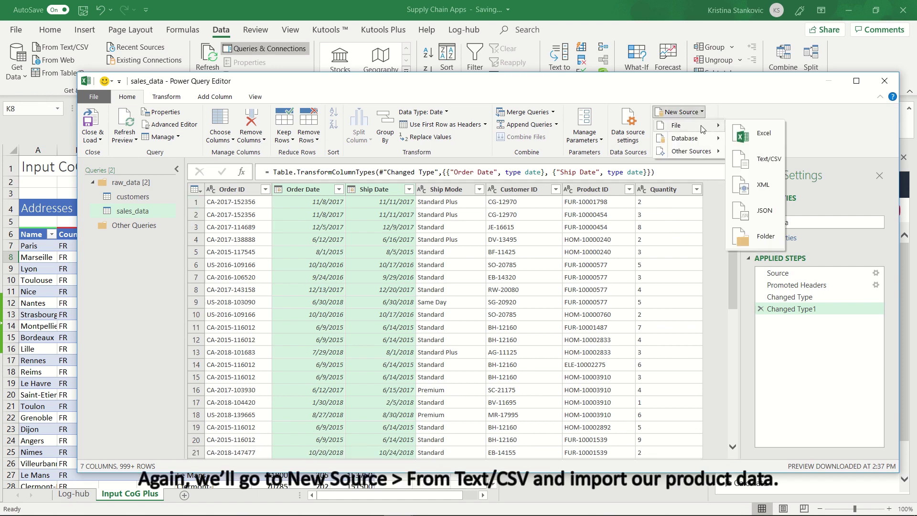
{"action": "left_click", "coordinate": [755, 164]}
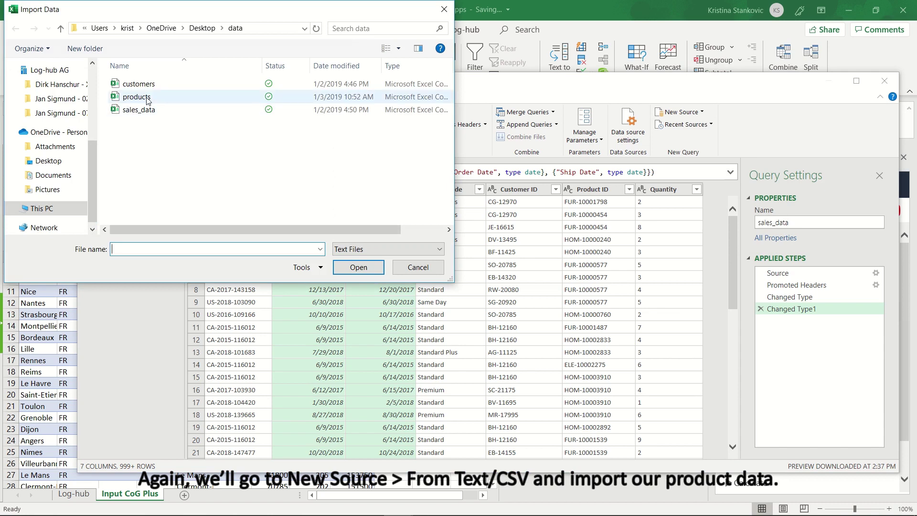
{"action": "left_click", "coordinate": [136, 96]}
{"action": "left_click", "coordinate": [358, 266]}
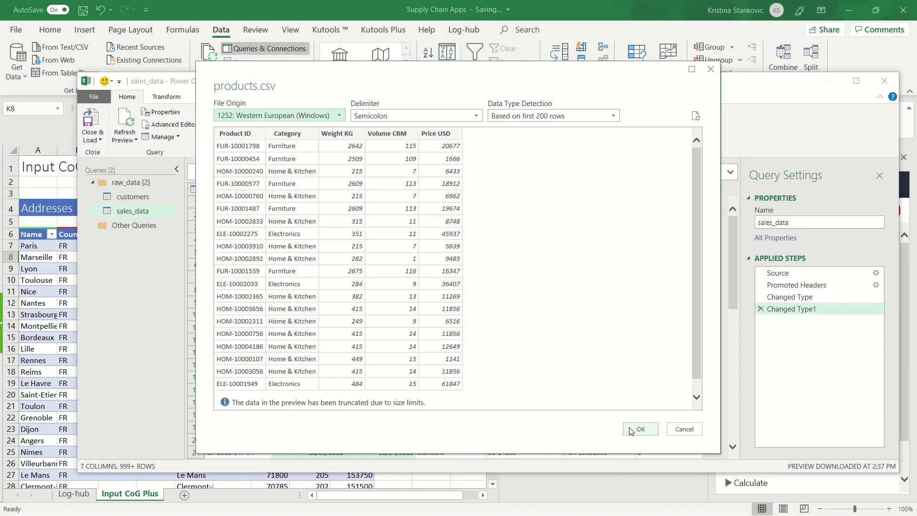
{"action": "left_click", "coordinate": [629, 431]}
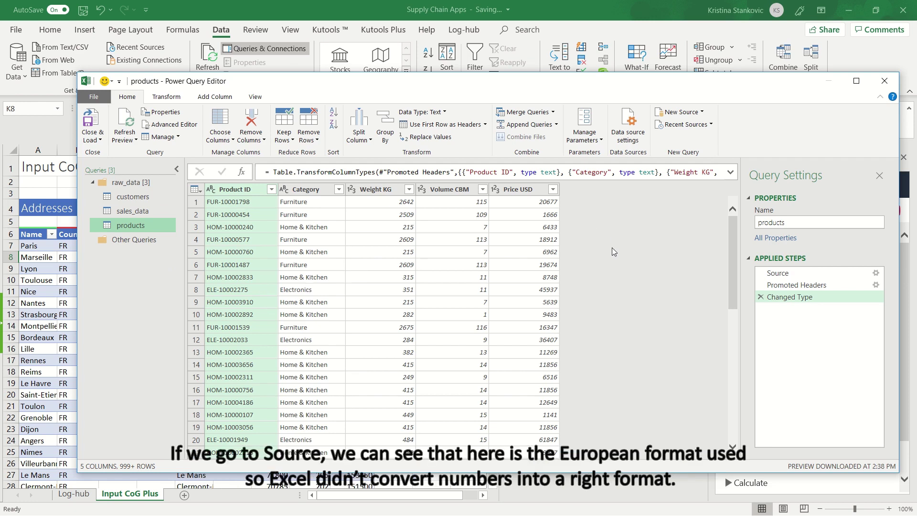
Step: Delete the products query's Changed Type step
{"action": "left_click", "coordinate": [795, 277]}
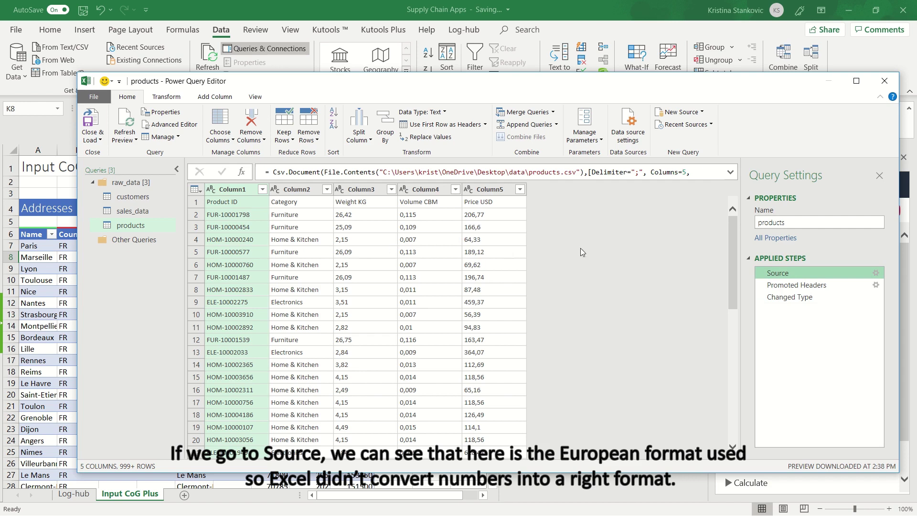
{"action": "left_click", "coordinate": [815, 287]}
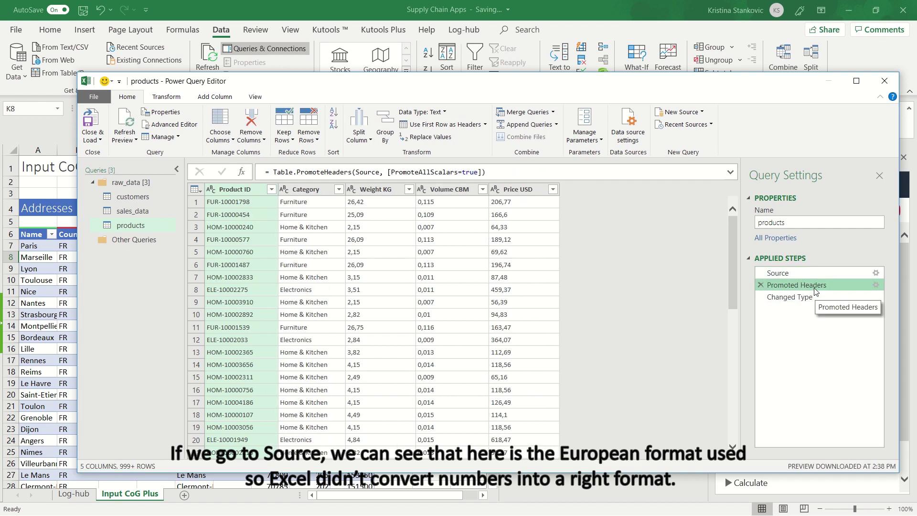
{"action": "left_click", "coordinate": [783, 297]}
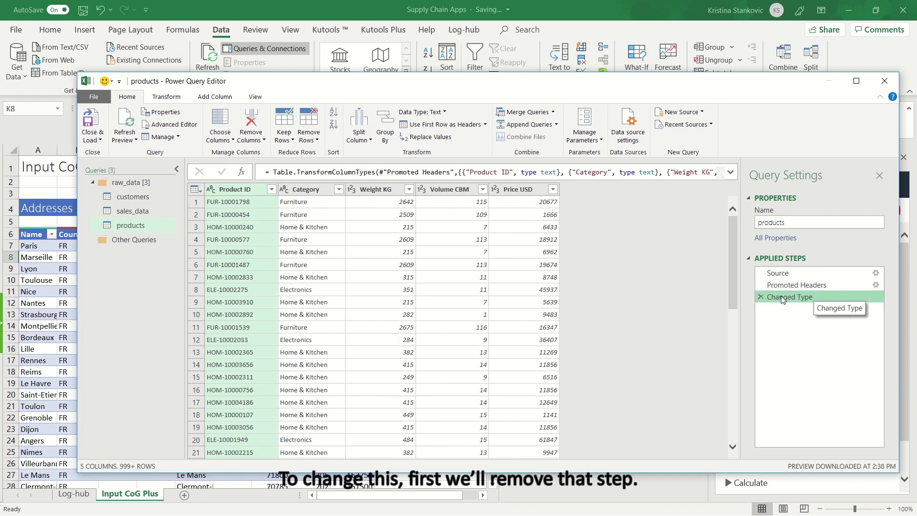
{"action": "left_click", "coordinate": [760, 297]}
Step: Replace ',' with '.' in the Weight KG, Volume CBM and Price USD columns
{"action": "left_click", "coordinate": [397, 191]}
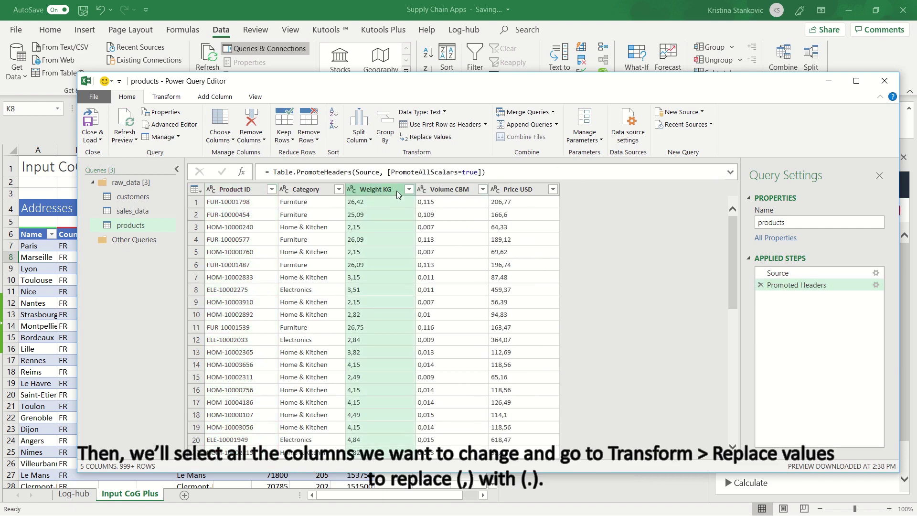
{"action": "left_click", "coordinate": [447, 190], "text": "shift"}
{"action": "left_click", "coordinate": [517, 189], "text": "shift"}
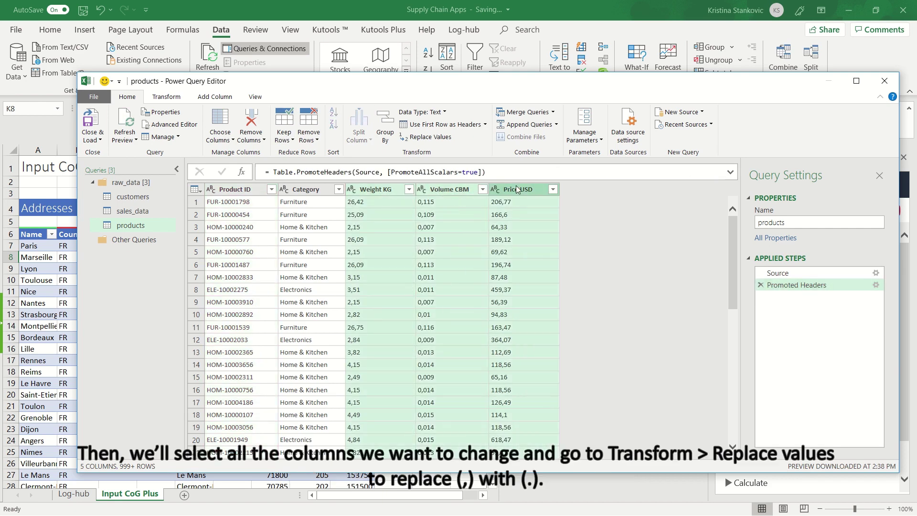
{"action": "left_click", "coordinate": [425, 136]}
{"action": "type", "text": ","}
{"action": "left_click", "coordinate": [285, 266]}
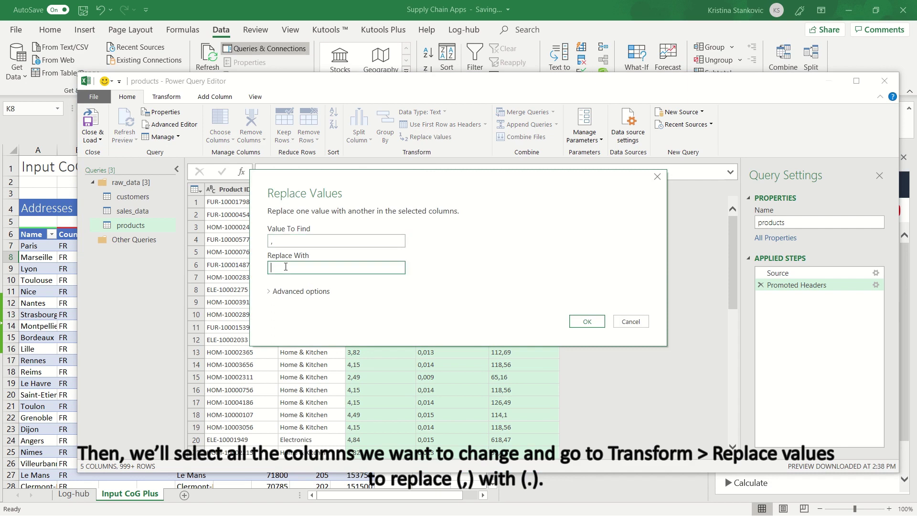
{"action": "type", "text": "."}
{"action": "left_click", "coordinate": [586, 321]}
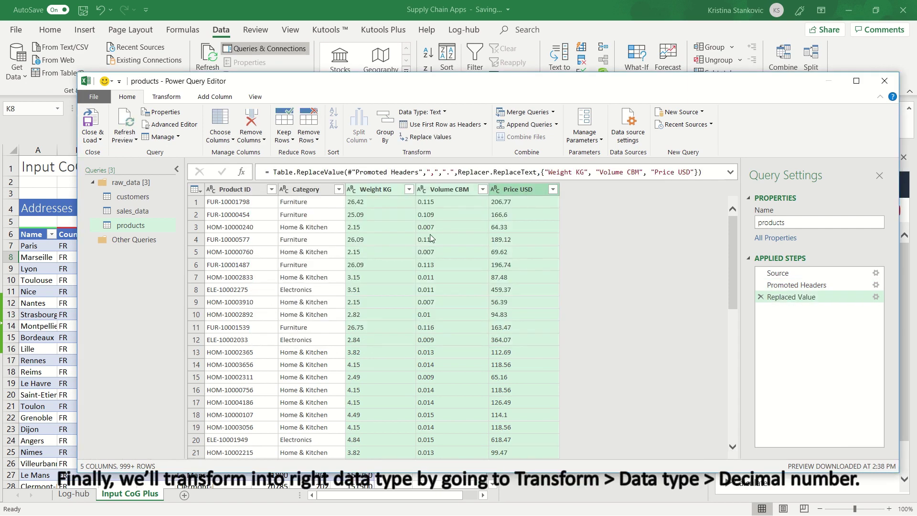
Step: Set Weight KG, Volume CBM and Price USD to the Decimal Number type
{"action": "left_click", "coordinate": [442, 113]}
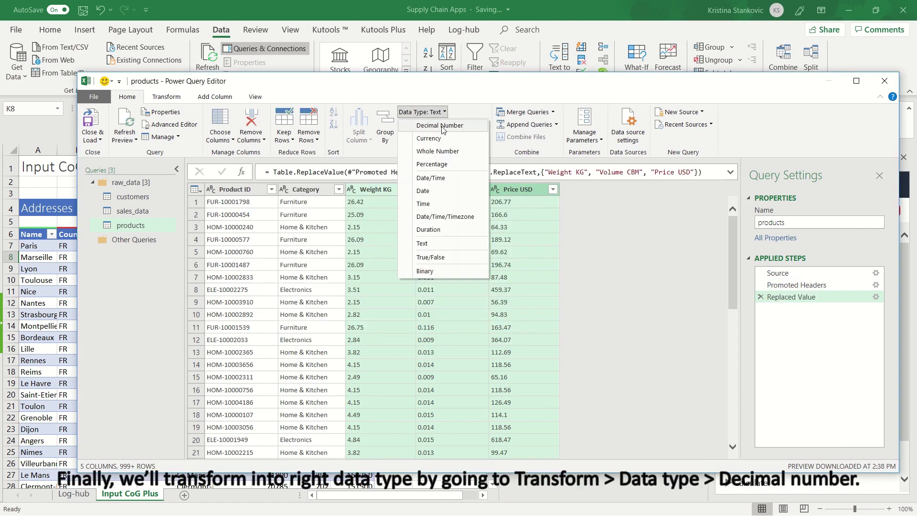
{"action": "left_click", "coordinate": [443, 127]}
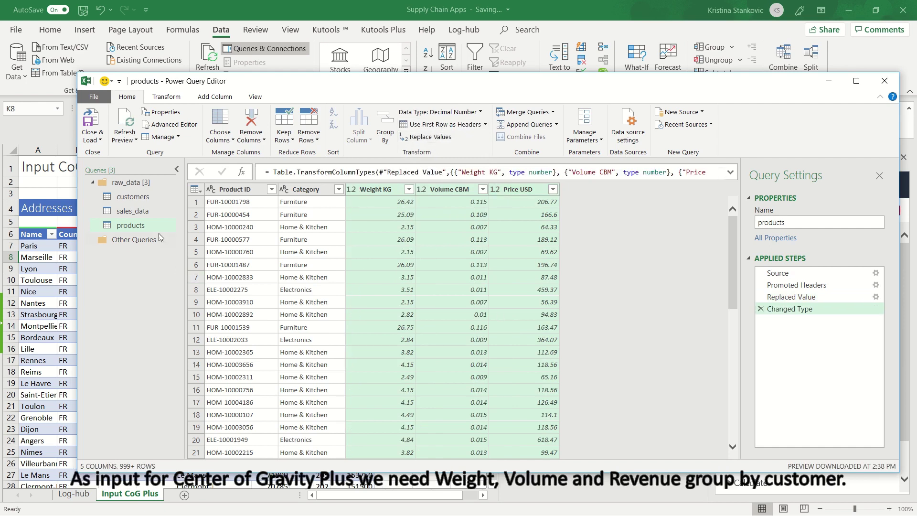
{"action": "left_click", "coordinate": [130, 211]}
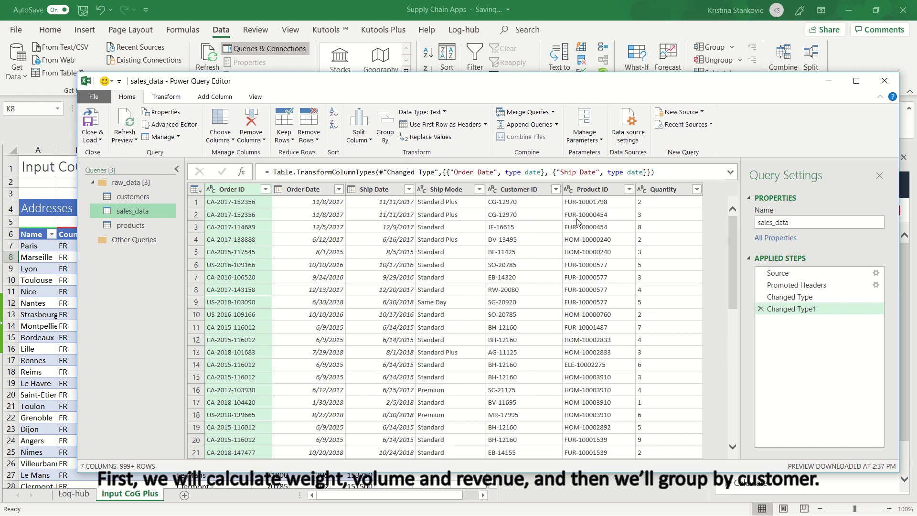
Step: Create a new query group named data_prep
{"action": "right_click", "coordinate": [142, 266]}
{"action": "left_click", "coordinate": [166, 304]}
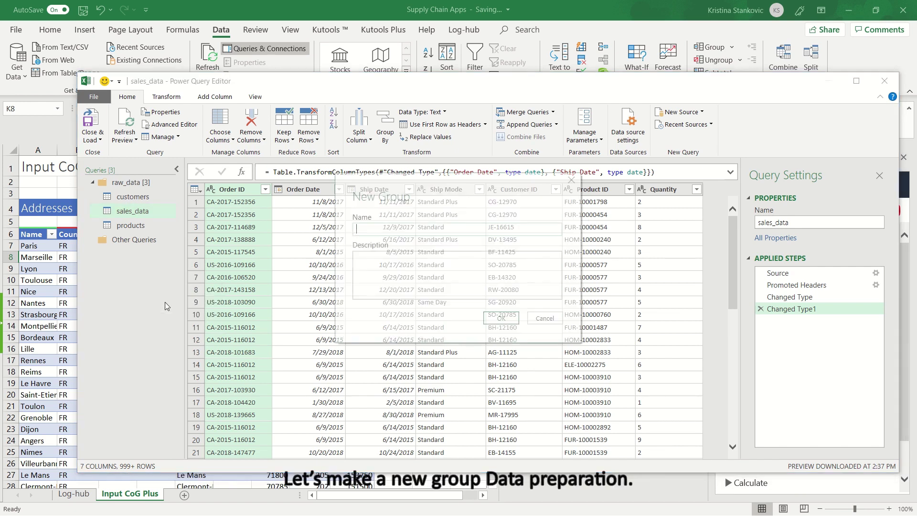
{"action": "type", "text": "data_pre"}
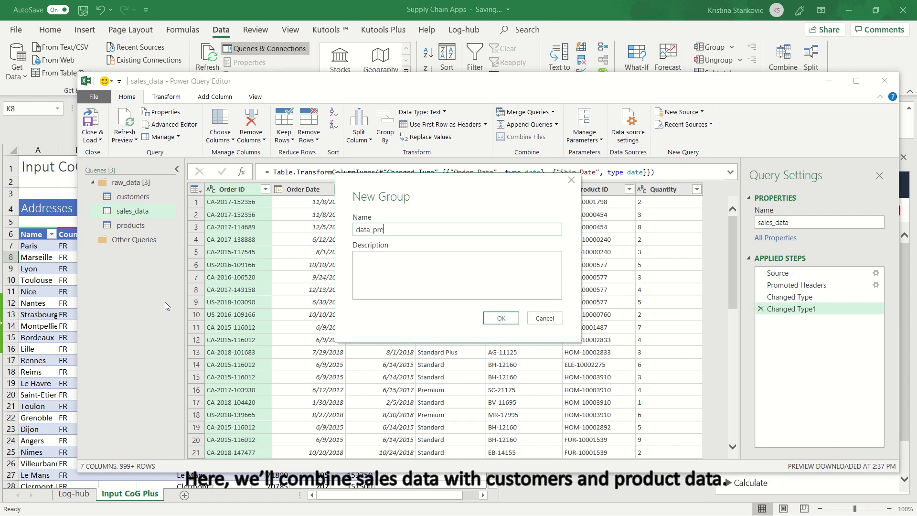
{"action": "type", "text": "p"}
{"action": "left_click", "coordinate": [495, 317]}
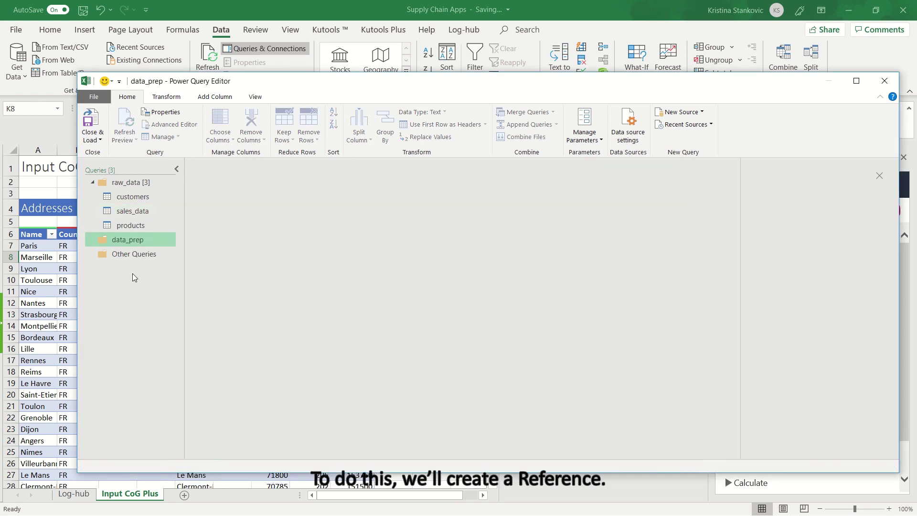
Step: Reference sales_data into the data_prep group and name it sales_data_prep
{"action": "left_click", "coordinate": [139, 211]}
{"action": "right_click", "coordinate": [145, 211]}
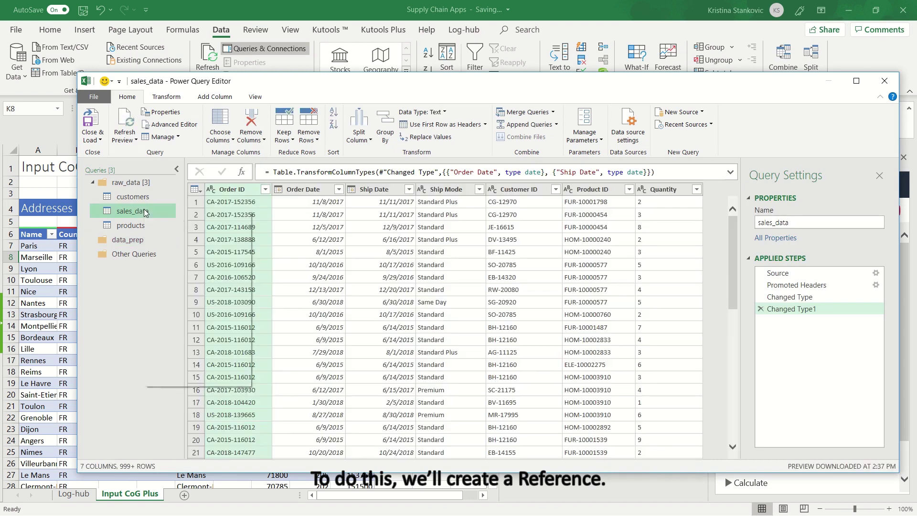
{"action": "left_click", "coordinate": [179, 283]}
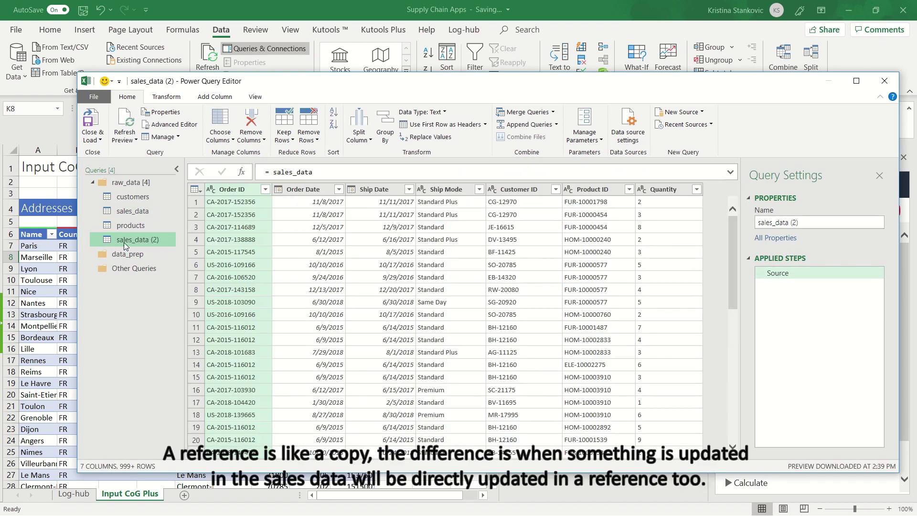
{"action": "left_click_drag", "start_coordinate": [127, 240], "coordinate": [106, 256]}
{"action": "key", "text": "F2"}
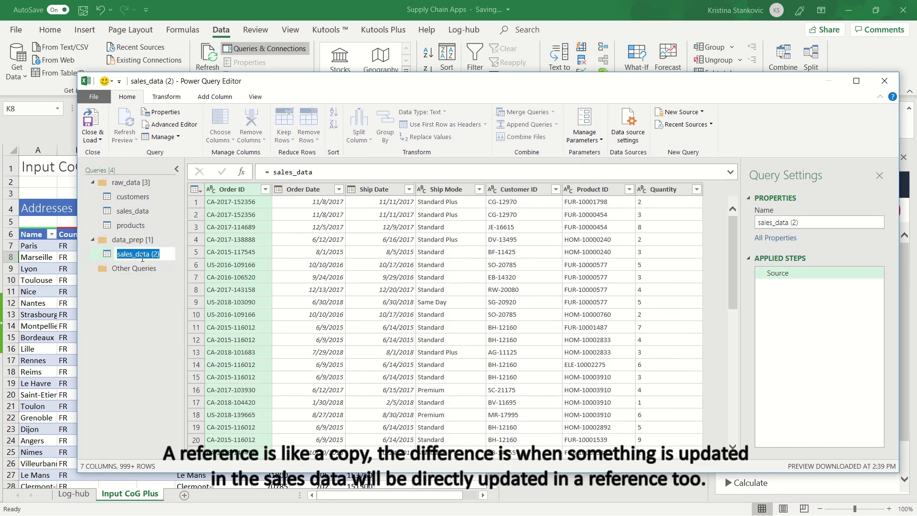
{"action": "type", "text": "sales_data_"}
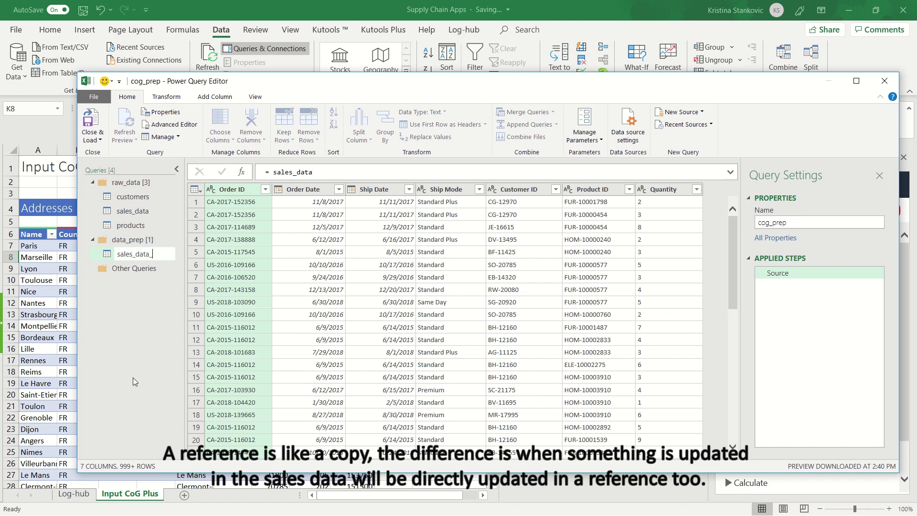
{"action": "type", "text": "prep"}
Step: Merge customers into sales_data_prep on Name and expand the chosen customer columns
{"action": "key", "text": "Return"}
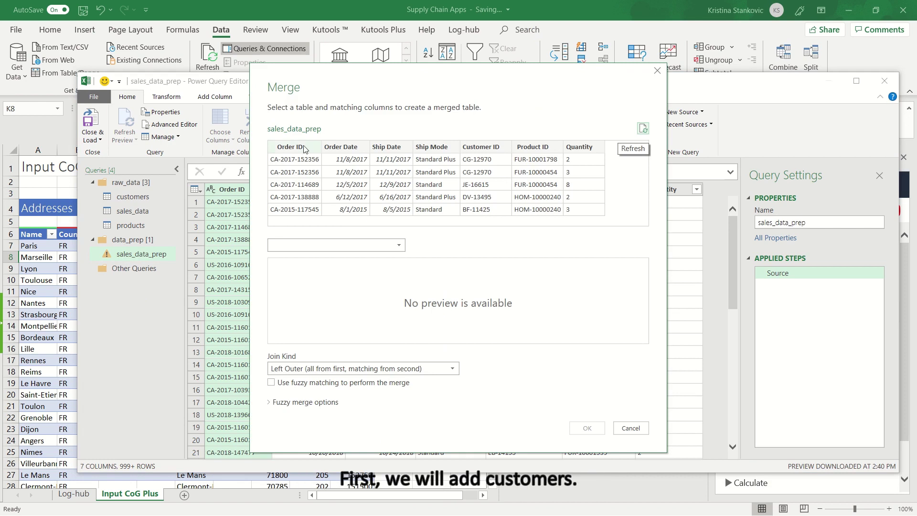
{"action": "left_click", "coordinate": [351, 245]}
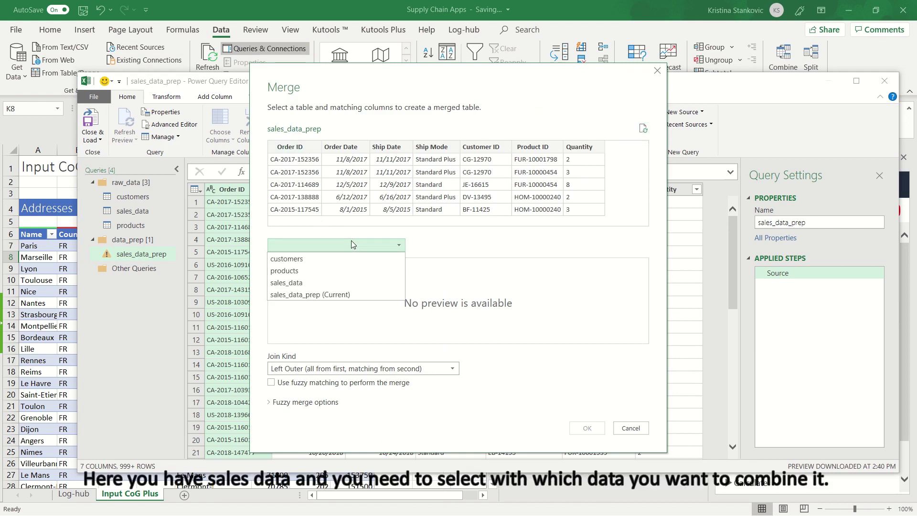
{"action": "left_click", "coordinate": [326, 258]}
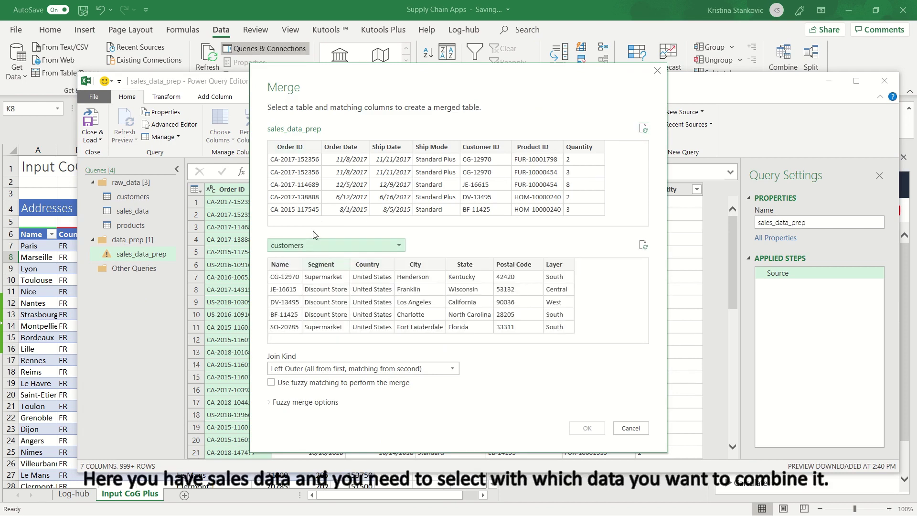
{"action": "left_click", "coordinate": [286, 264]}
{"action": "left_click", "coordinate": [584, 428]}
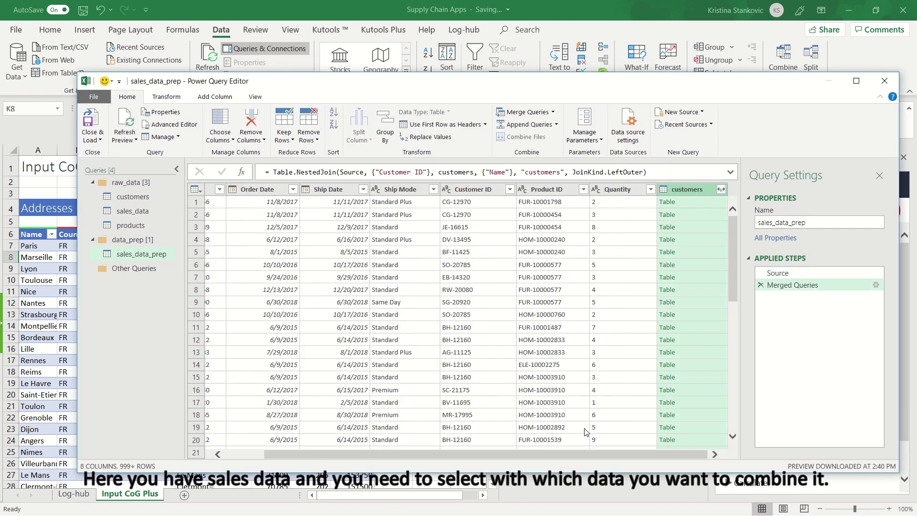
{"action": "left_click", "coordinate": [721, 190]}
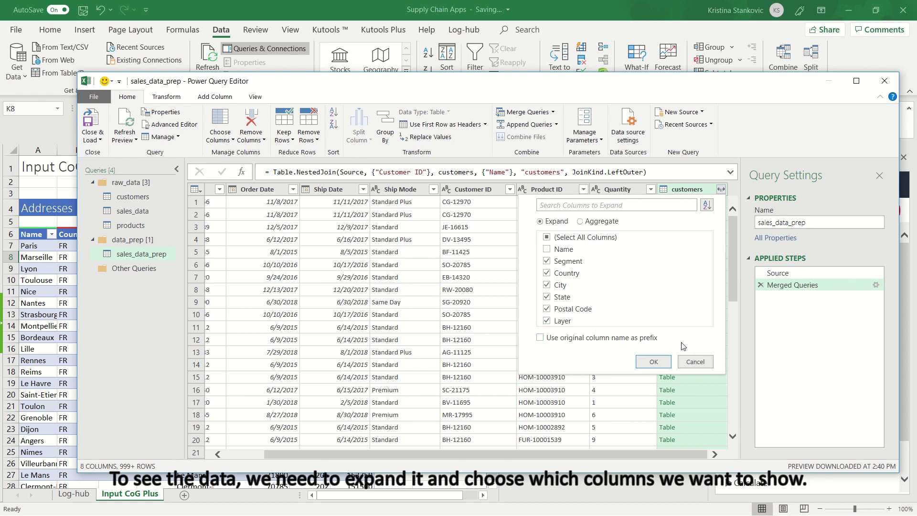
{"action": "left_click", "coordinate": [653, 361]}
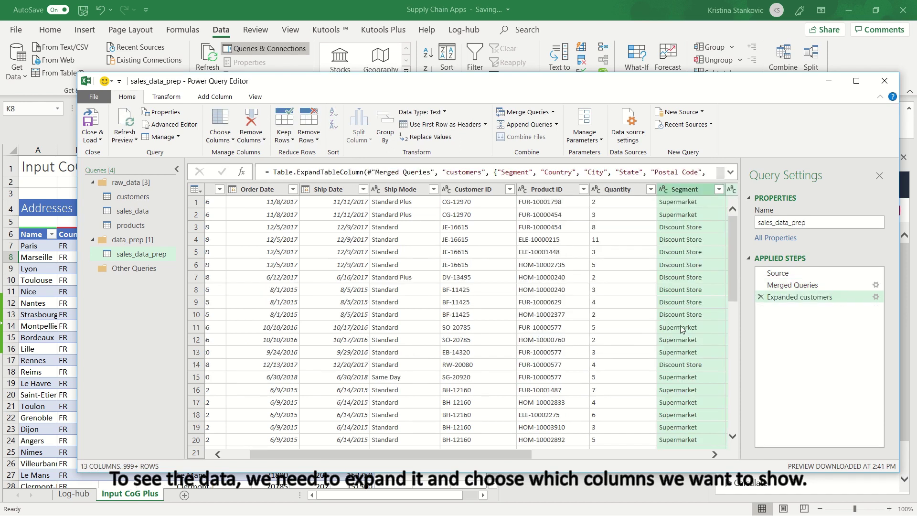
Step: Merge products on Product ID and expand Category, Weight KG, Volume CBM and Price USD
{"action": "left_click", "coordinate": [527, 112]}
{"action": "left_click", "coordinate": [364, 245]}
{"action": "left_click", "coordinate": [306, 292]}
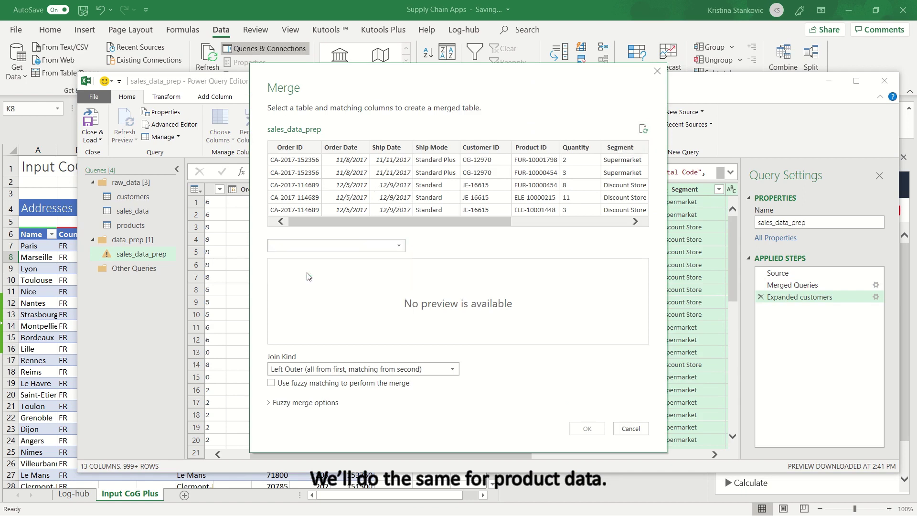
{"action": "left_click", "coordinate": [531, 147]}
{"action": "left_click", "coordinate": [288, 265]}
{"action": "left_click", "coordinate": [586, 427]}
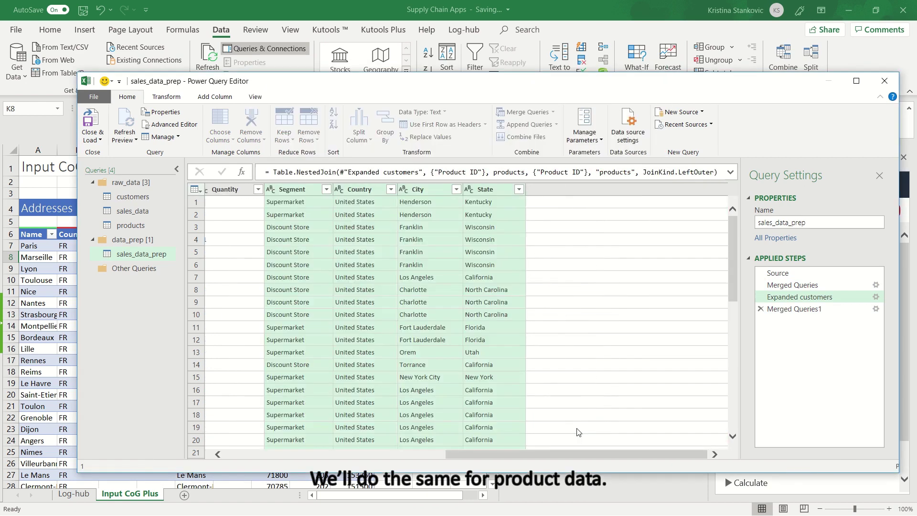
{"action": "left_click", "coordinate": [721, 189]}
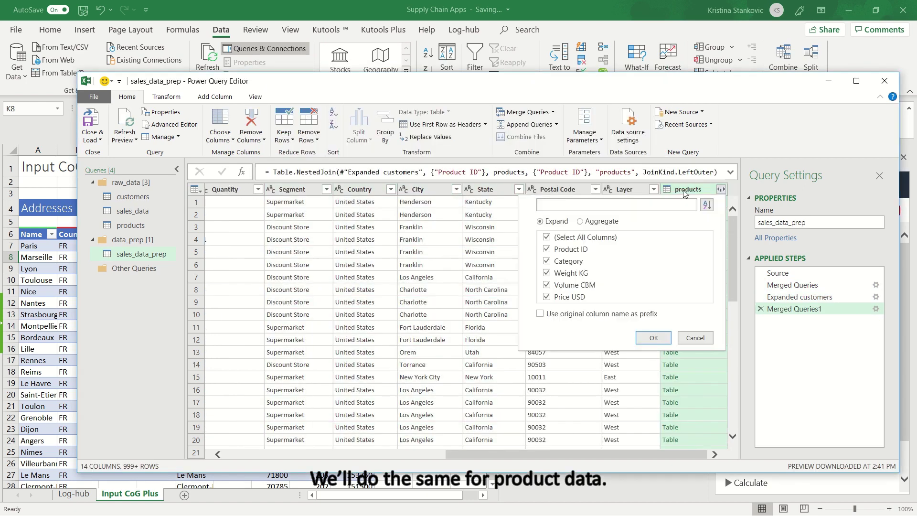
{"action": "left_click", "coordinate": [657, 338]}
{"action": "left_click_drag", "start_coordinate": [604, 453], "coordinate": [698, 430]}
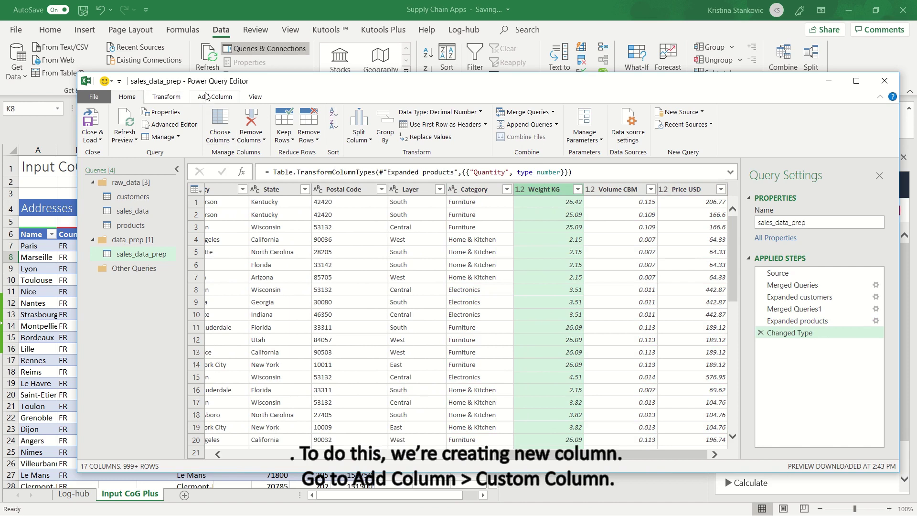
Step: Add a custom Weight column equal to [Quantity]*[Weight KG]
{"action": "left_click", "coordinate": [205, 96]}
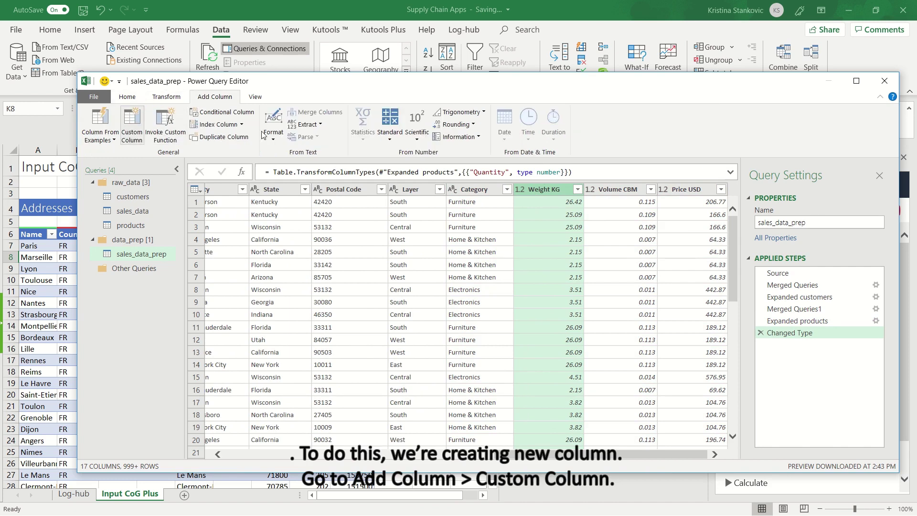
{"action": "left_click", "coordinate": [131, 127]}
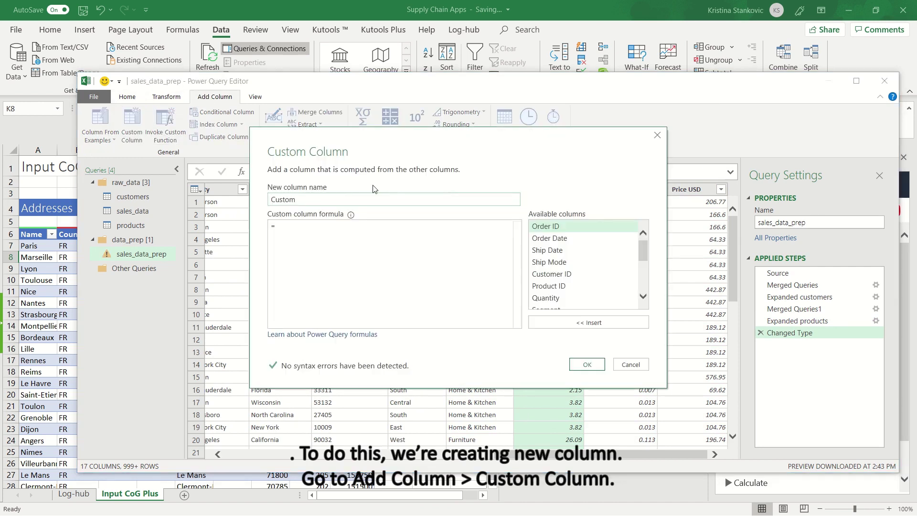
{"action": "type", "text": "Weight"}
{"action": "double_click", "coordinate": [545, 297]}
{"action": "type", "text": "*"}
{"action": "scroll", "coordinate": [643, 255], "scroll_direction": "down", "scroll_amount": 3}
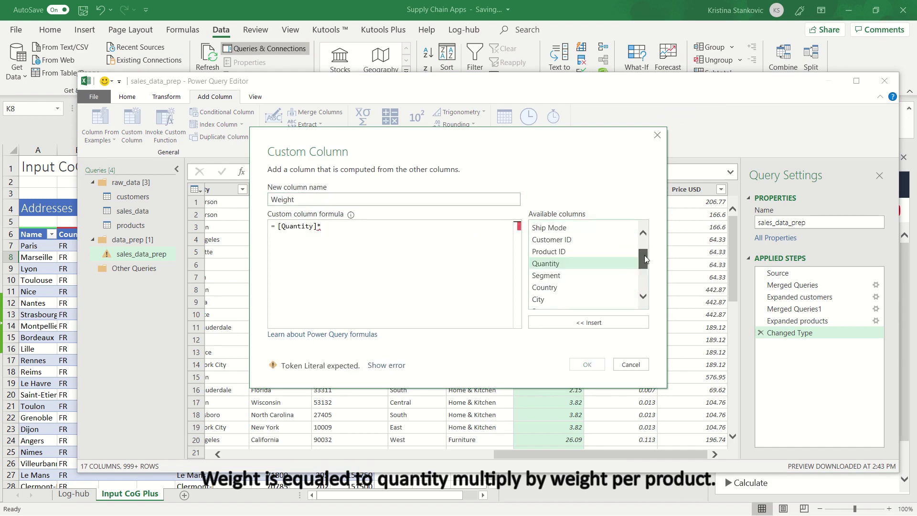
{"action": "double_click", "coordinate": [549, 280]}
{"action": "left_click", "coordinate": [587, 365]}
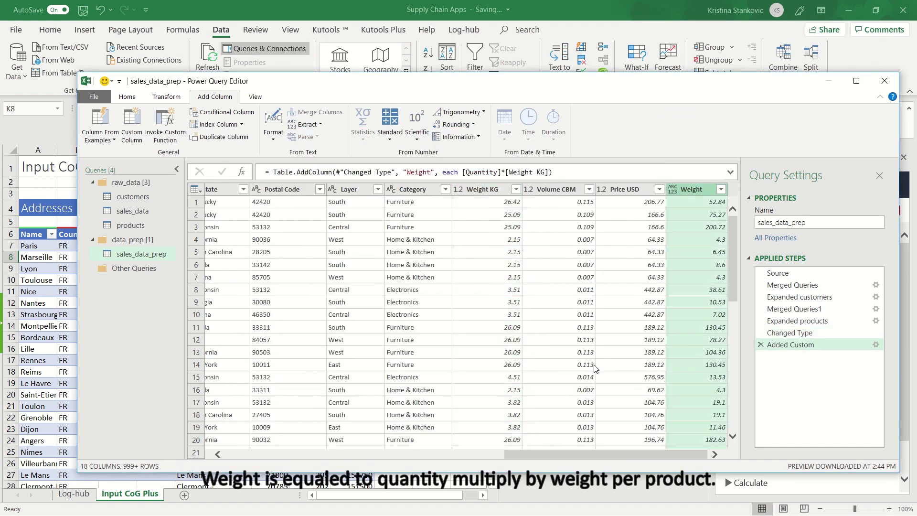
Step: Add a custom Volume column equal to [Quantity]*[Volume CBM]
{"action": "left_click", "coordinate": [132, 127]}
{"action": "type", "text": "me"}
{"action": "double_click", "coordinate": [545, 298]}
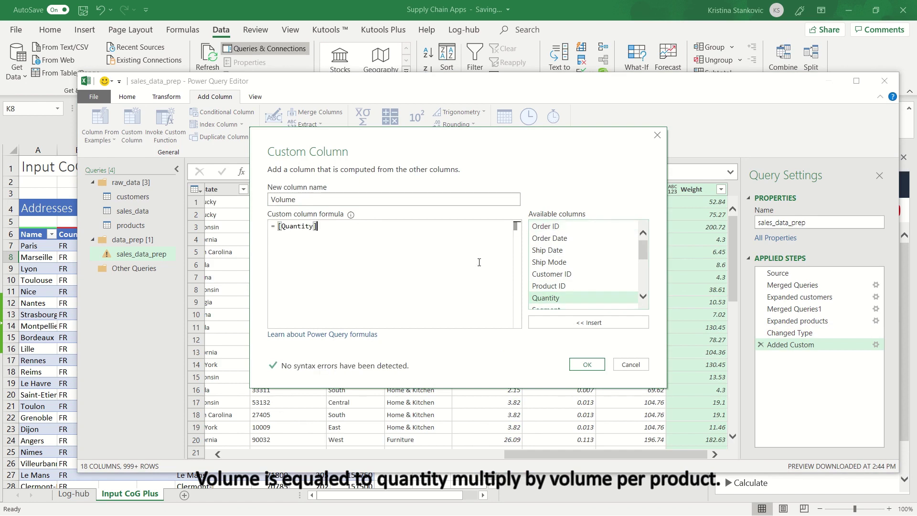
{"action": "type", "text": "*"}
{"action": "scroll", "coordinate": [642, 287], "scroll_direction": "down", "scroll_amount": 3}
{"action": "double_click", "coordinate": [549, 280]}
{"action": "left_click", "coordinate": [579, 361]}
Step: Add a custom Revenue column equal to [Quantity]*[Price USD]
{"action": "left_click", "coordinate": [132, 126]}
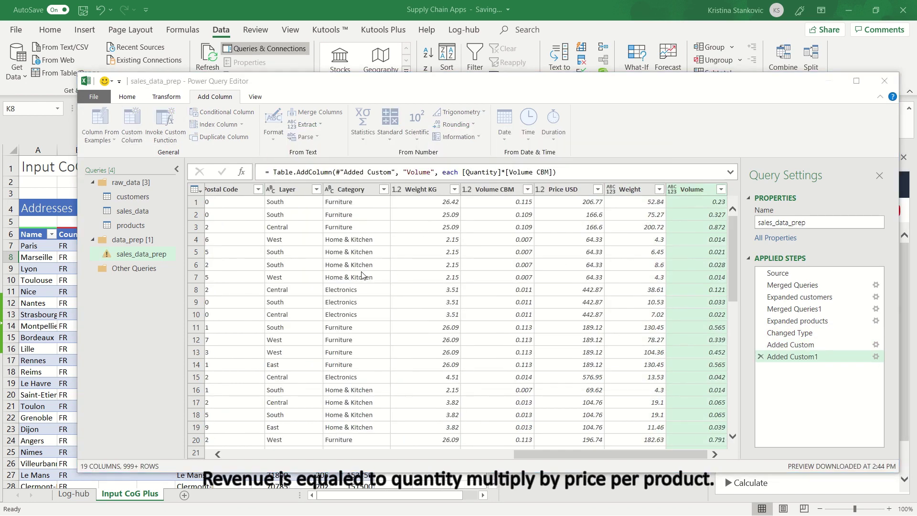
{"action": "type", "text": "Revenue"}
{"action": "double_click", "coordinate": [545, 298]}
{"action": "type", "text": "*"}
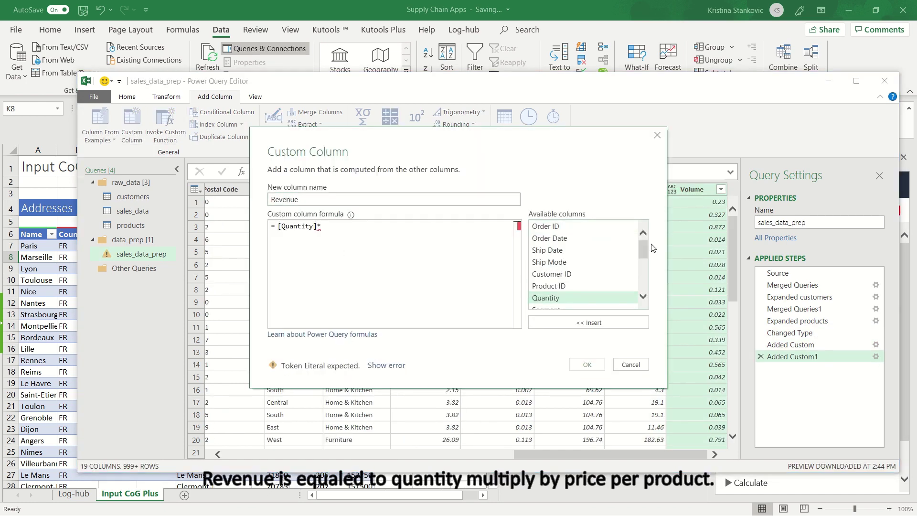
{"action": "scroll", "coordinate": [582, 277], "scroll_direction": "down", "scroll_amount": 3}
{"action": "double_click", "coordinate": [548, 279]}
{"action": "left_click", "coordinate": [593, 364]}
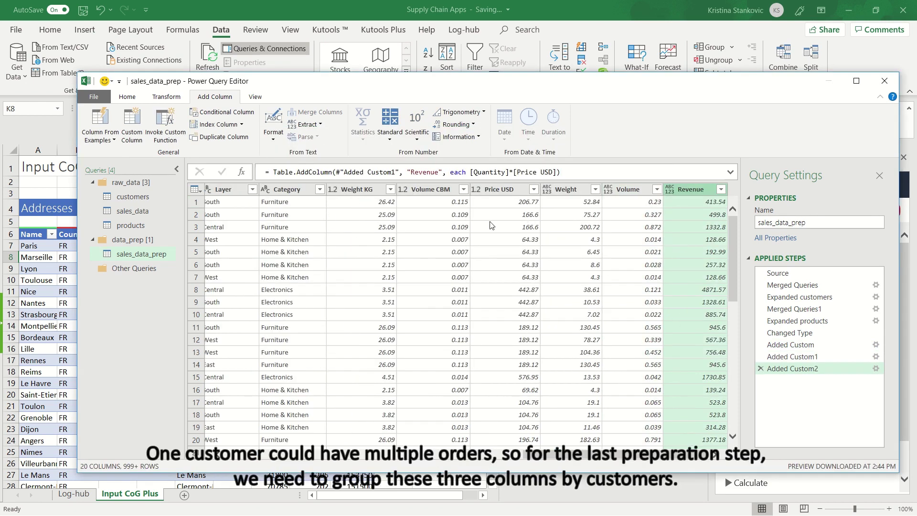
Step: Create a new query group named 'cog' in the Queries pane
{"action": "left_click_drag", "start_coordinate": [580, 458], "coordinate": [285, 473]}
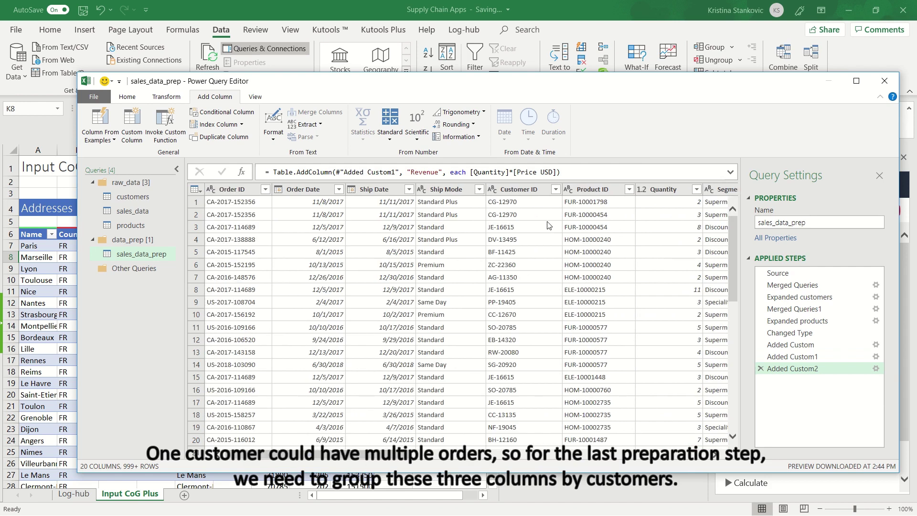
{"action": "right_click", "coordinate": [121, 290]}
{"action": "left_click", "coordinate": [153, 325]}
{"action": "type", "text": "cog"}
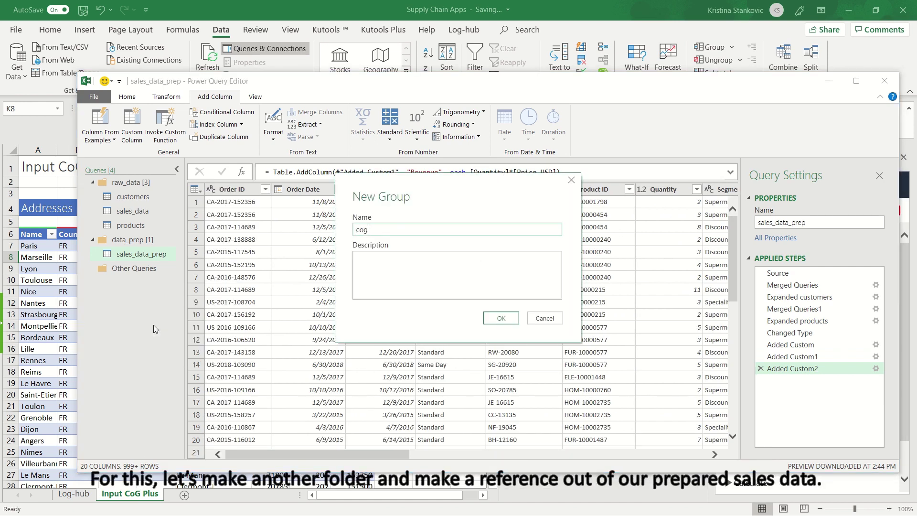
{"action": "left_click", "coordinate": [510, 317]}
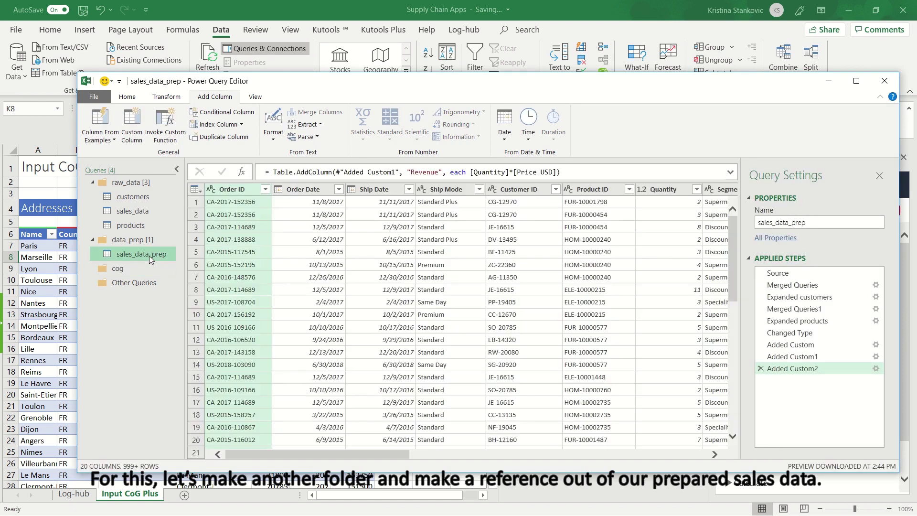
Step: Add a reference to sales_data_prep in the cog folder, named app_inputs
{"action": "right_click", "coordinate": [150, 257]}
{"action": "left_click", "coordinate": [190, 330]}
{"action": "left_click_drag", "start_coordinate": [138, 268], "coordinate": [107, 283]}
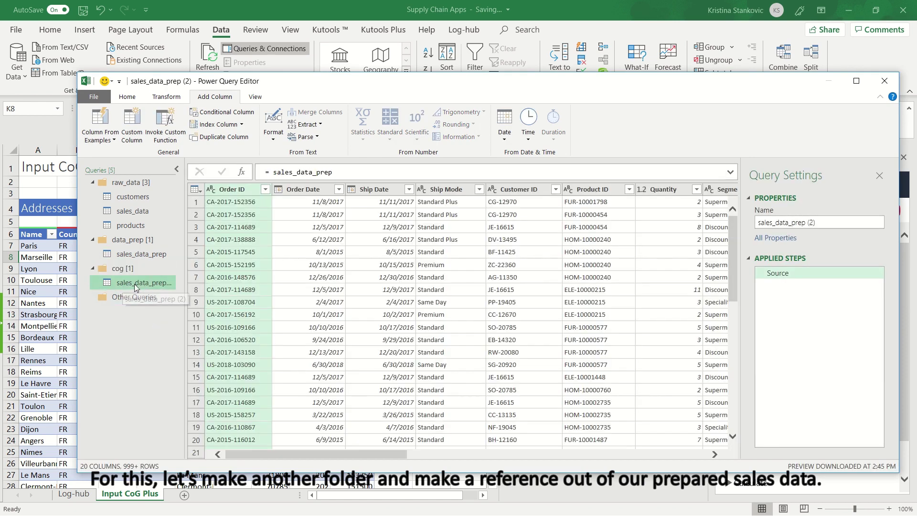
{"action": "double_click", "coordinate": [108, 285]}
{"action": "type", "text": "app_inputs"}
{"action": "key", "text": "Return"}
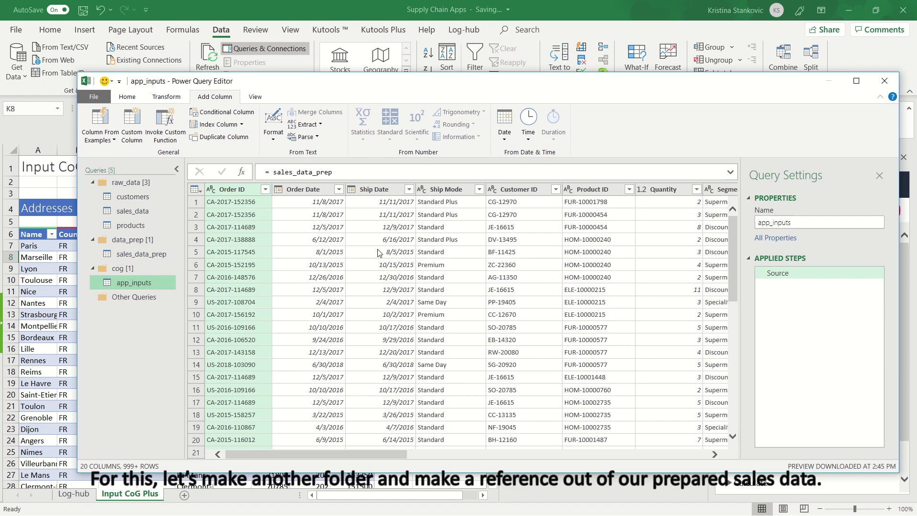
Step: Group app_inputs by Customer ID, Country, City, State and Postal Code
{"action": "left_click", "coordinate": [527, 189]}
{"action": "left_click_drag", "start_coordinate": [382, 455], "coordinate": [534, 455]}
{"action": "left_click", "coordinate": [595, 189], "text": "ctrl"}
{"action": "left_click", "coordinate": [657, 189], "text": "ctrl"}
{"action": "left_click", "coordinate": [711, 189], "text": "ctrl"}
{"action": "left_click", "coordinate": [542, 189], "text": "ctrl"}
{"action": "left_click", "coordinate": [167, 97]}
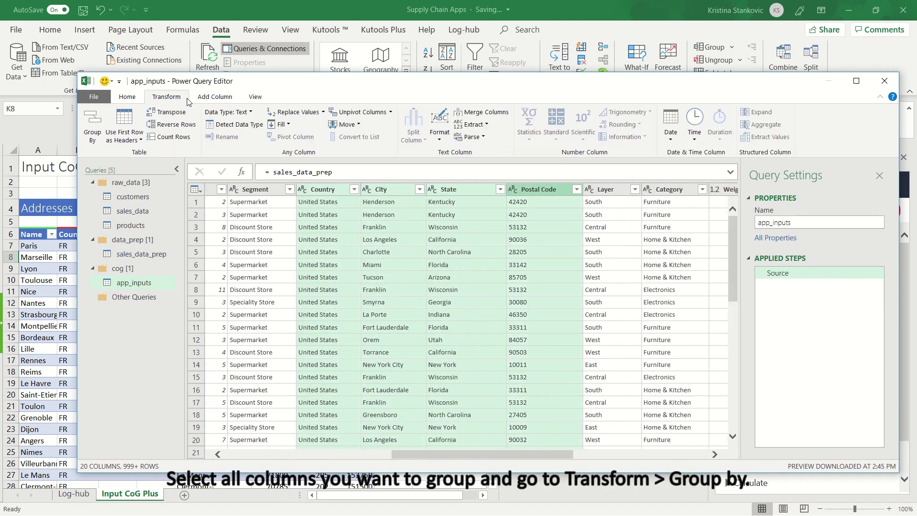
{"action": "left_click", "coordinate": [93, 134]}
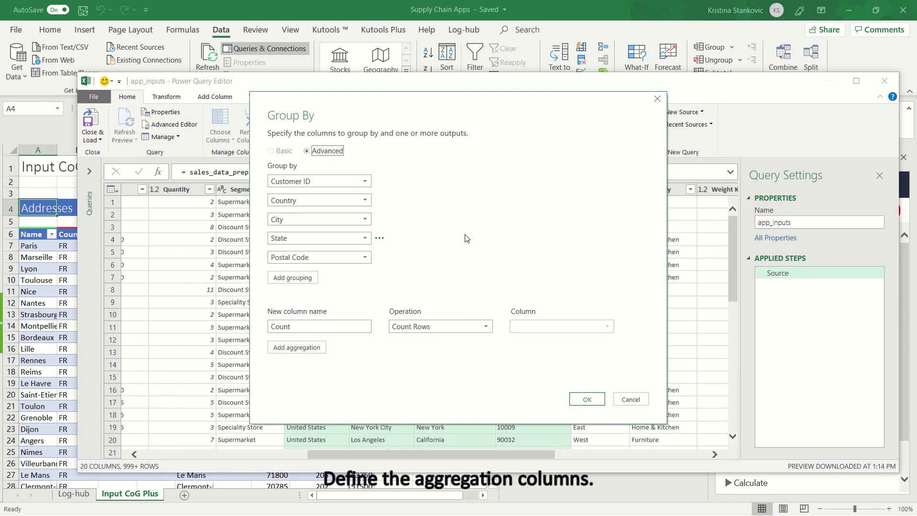
Step: Add Sum of Weight and Sum of Volume aggregations to the grouping
{"action": "key", "text": "Tab"}
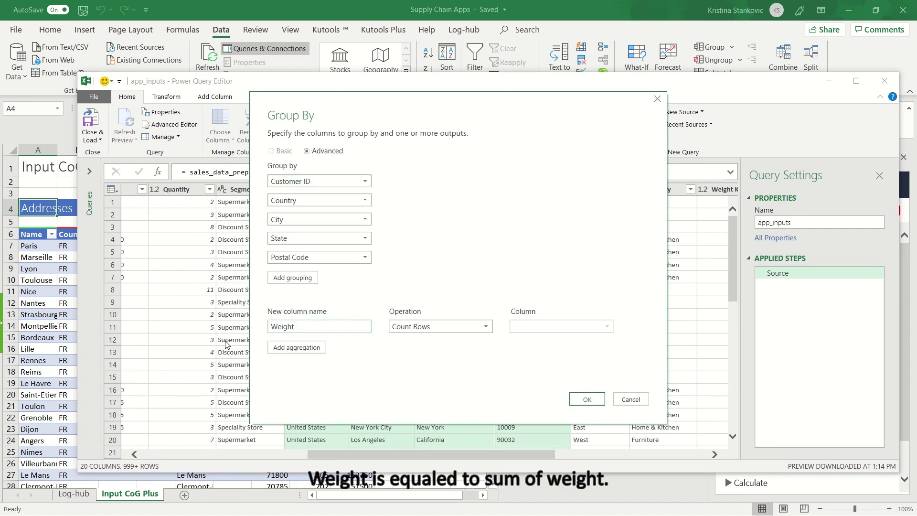
{"action": "left_click", "coordinate": [477, 326]}
{"action": "left_click", "coordinate": [420, 337]}
{"action": "left_click", "coordinate": [561, 326]}
{"action": "left_click", "coordinate": [560, 313]}
{"action": "left_click", "coordinate": [297, 347]}
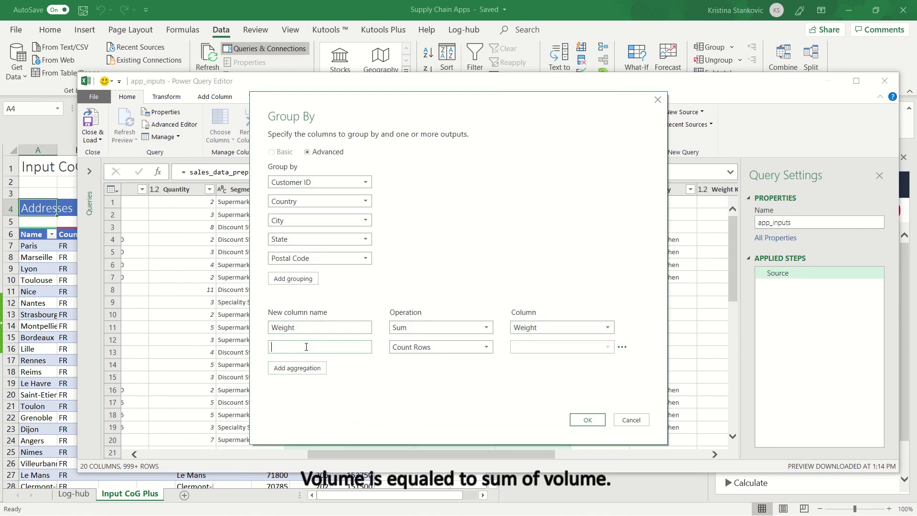
{"action": "type", "text": "Volume"}
{"action": "key", "text": "Tab"}
{"action": "left_click", "coordinate": [477, 347]}
{"action": "left_click", "coordinate": [430, 359]}
{"action": "left_click", "coordinate": [561, 347]}
{"action": "left_click", "coordinate": [539, 325]}
Step: Add a Sum of Revenue aggregation and apply the grouping
{"action": "left_click", "coordinate": [299, 367]}
{"action": "left_click", "coordinate": [390, 366]}
{"action": "left_click", "coordinate": [410, 379]}
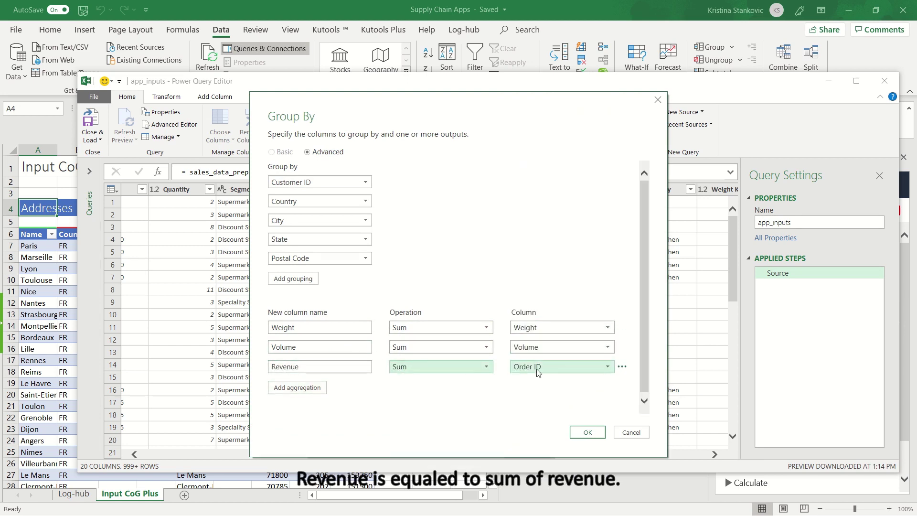
{"action": "left_click", "coordinate": [537, 366]}
{"action": "left_click", "coordinate": [531, 355]}
{"action": "left_click", "coordinate": [587, 431]}
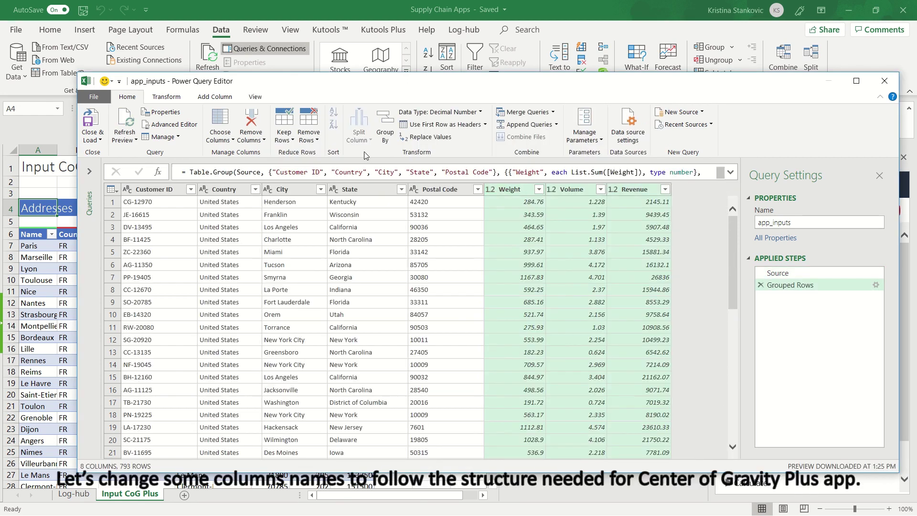
Step: Rename the Postal Code column to Zip and Customer ID to Name
{"action": "double_click", "coordinate": [455, 190]}
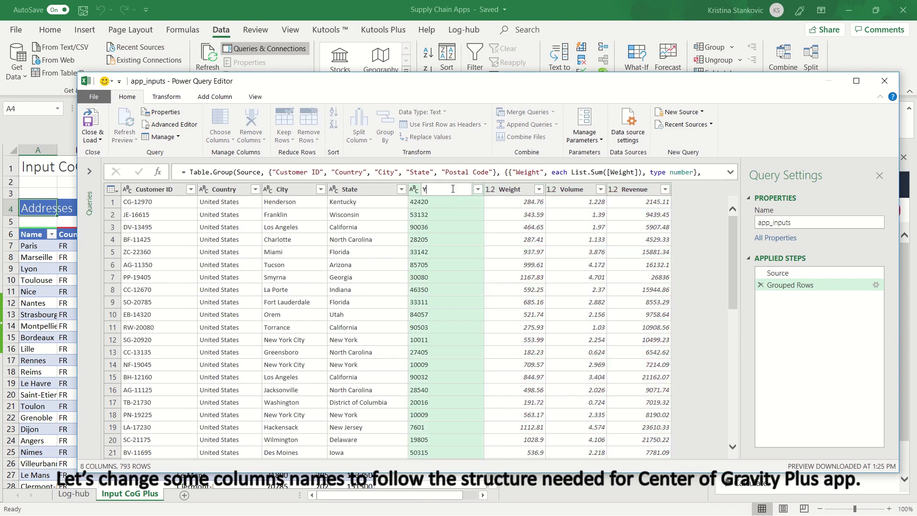
{"action": "type", "text": "Zip"}
{"action": "key", "text": "Return"}
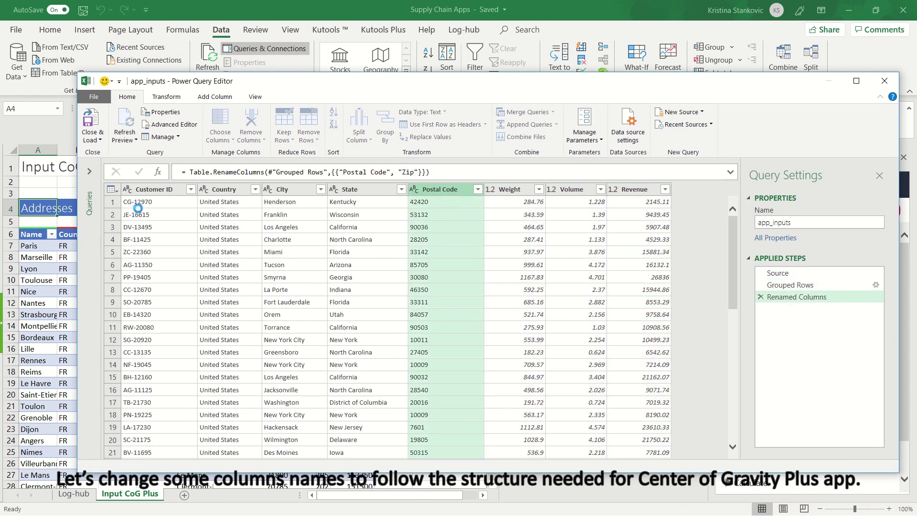
{"action": "double_click", "coordinate": [167, 190]}
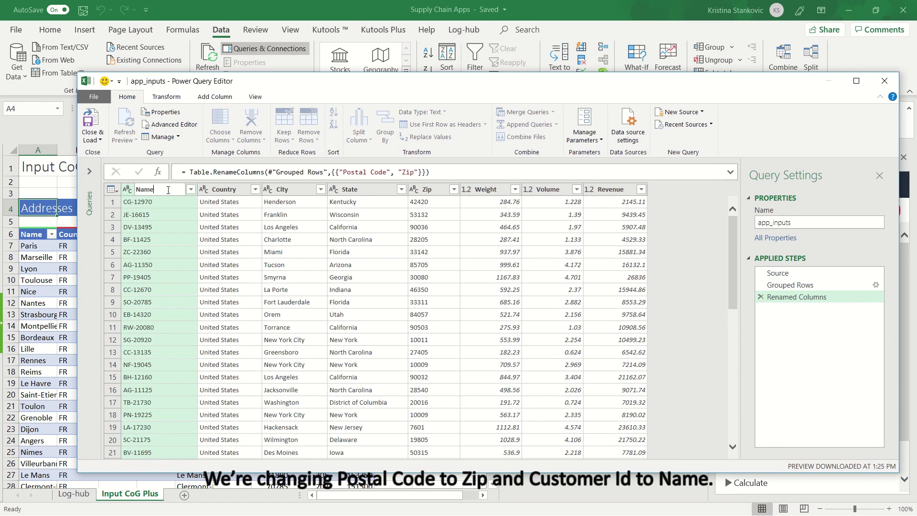
{"action": "key", "text": "Return"}
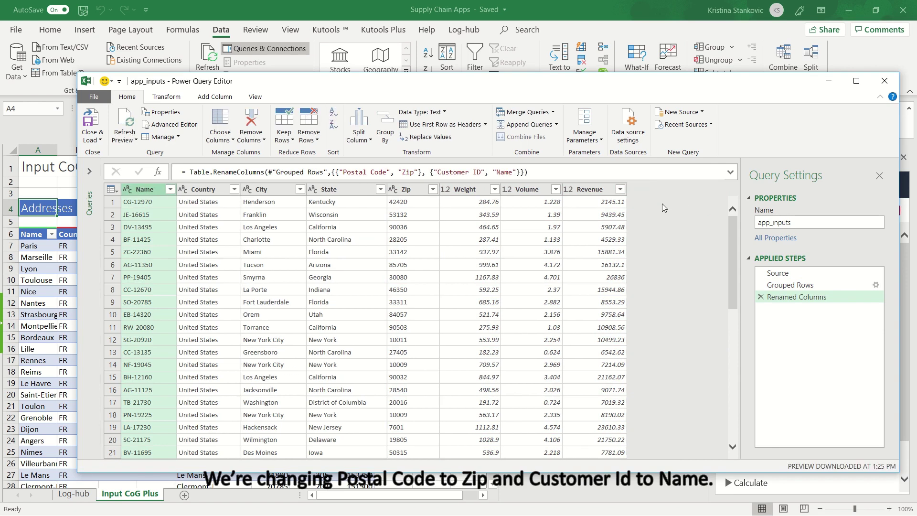
Step: Close and load the queries as connection only
{"action": "left_click", "coordinate": [92, 173]}
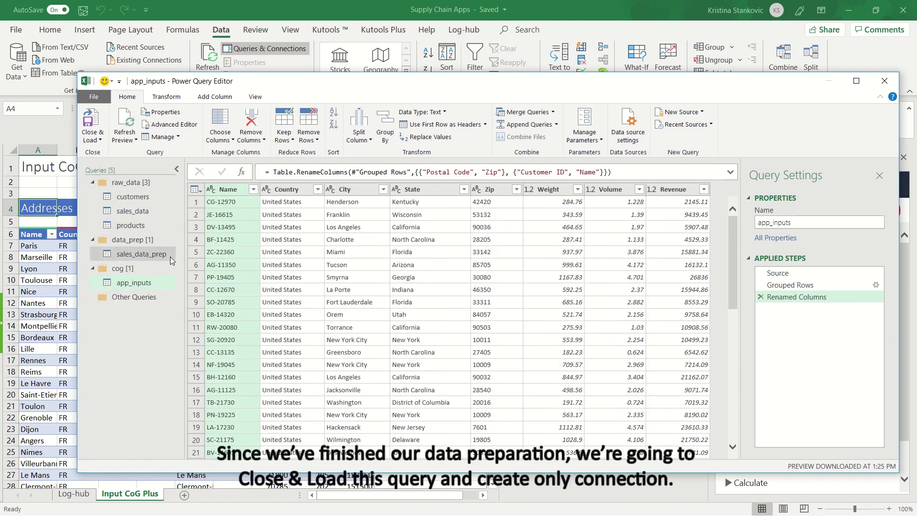
{"action": "left_click", "coordinate": [100, 140]}
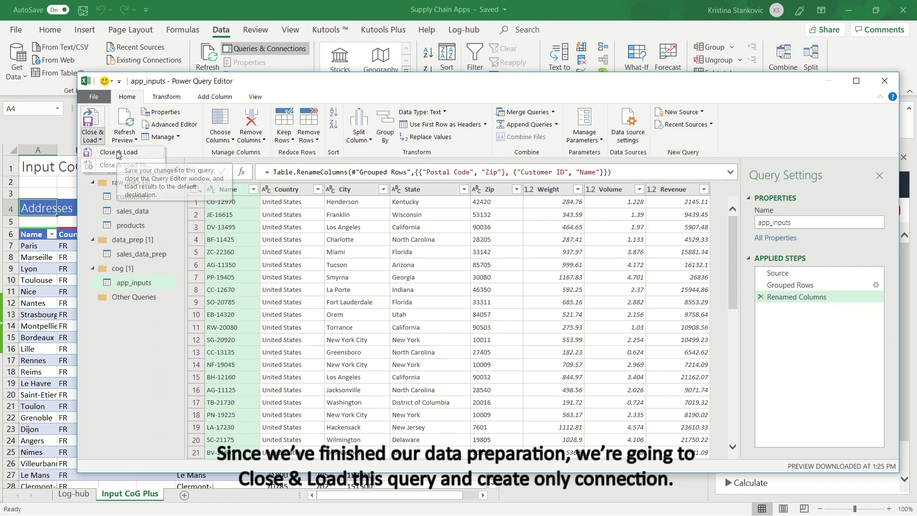
{"action": "left_click", "coordinate": [124, 165]}
Step: Load app_inputs as a table on a new worksheet
{"action": "left_click", "coordinate": [323, 171]}
{"action": "left_click", "coordinate": [377, 254]}
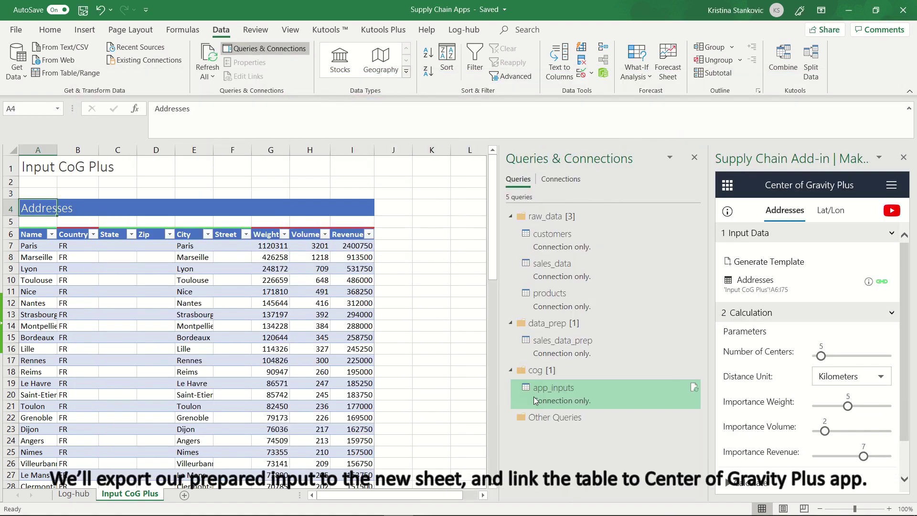
{"action": "right_click", "coordinate": [551, 390]}
{"action": "left_click", "coordinate": [573, 334]}
{"action": "left_click", "coordinate": [322, 136]}
{"action": "left_click", "coordinate": [306, 220]}
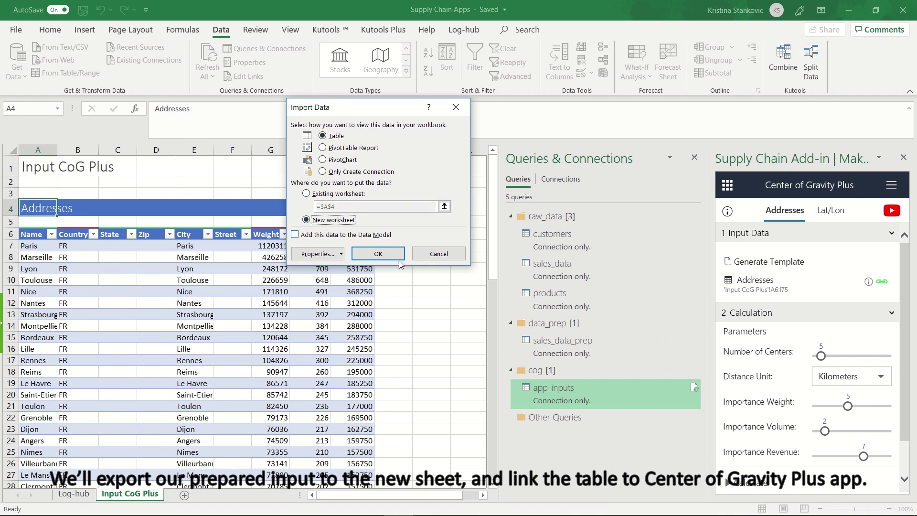
{"action": "left_click", "coordinate": [377, 254]}
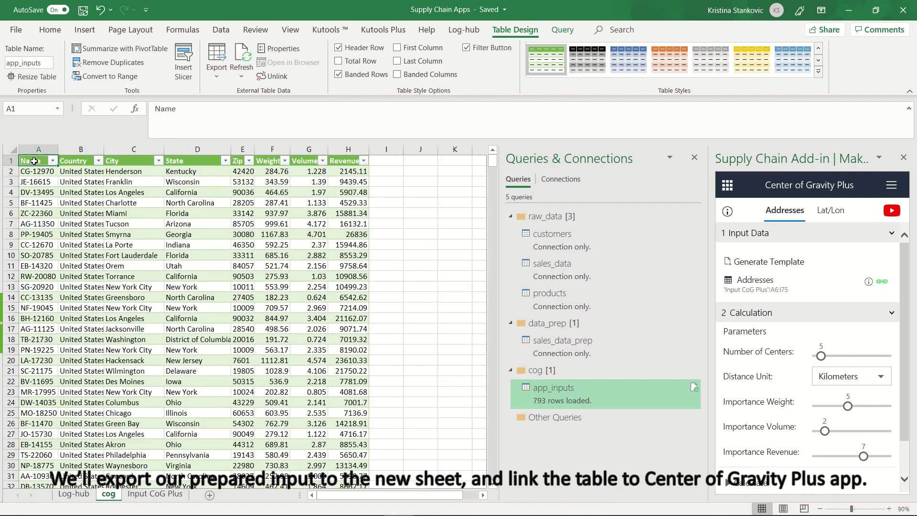
Step: Link the whole app_inputs table, headers included, as the add-in's Addresses input
{"action": "key", "text": "ctrl+shift+End"}
{"action": "left_click", "coordinate": [881, 281]}
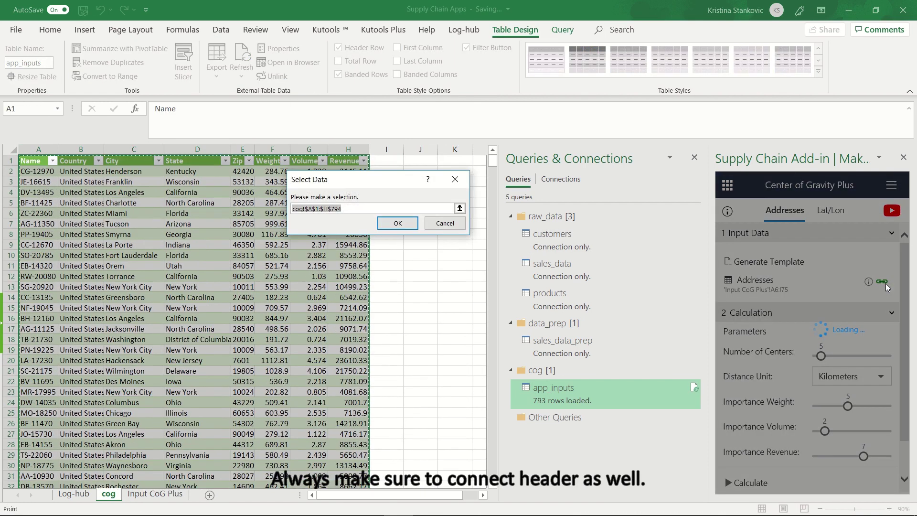
{"action": "left_click", "coordinate": [403, 225]}
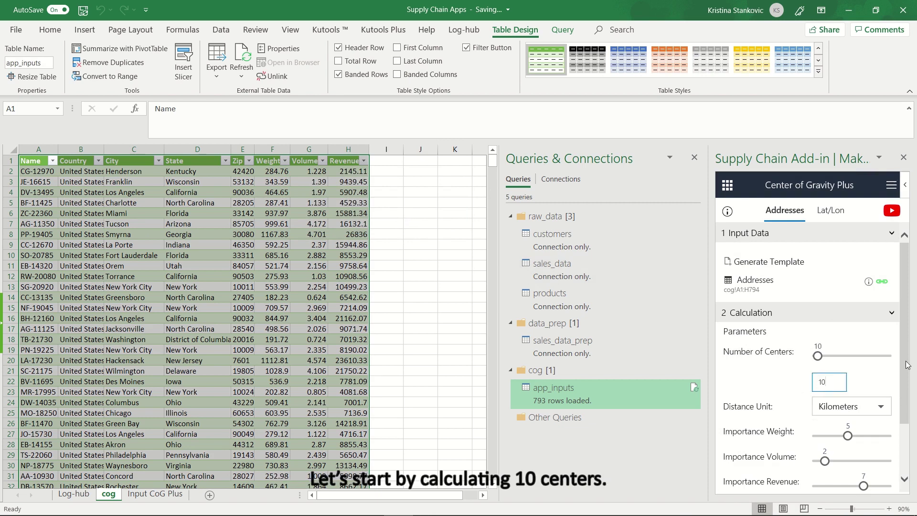
{"action": "left_click_drag", "start_coordinate": [907, 365], "coordinate": [908, 407]}
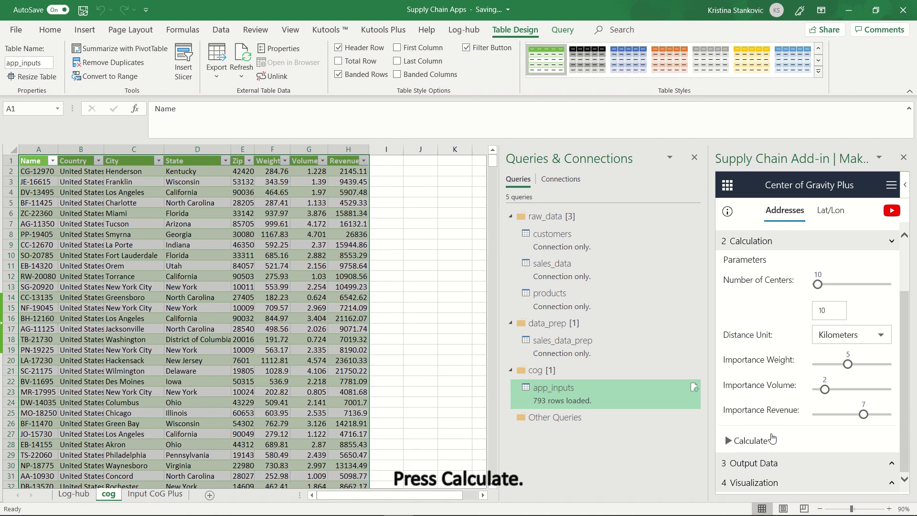
Step: Run the 10-center calculation and export Assigned Addresses into a new sheet named scenarios
{"action": "left_click", "coordinate": [762, 441]}
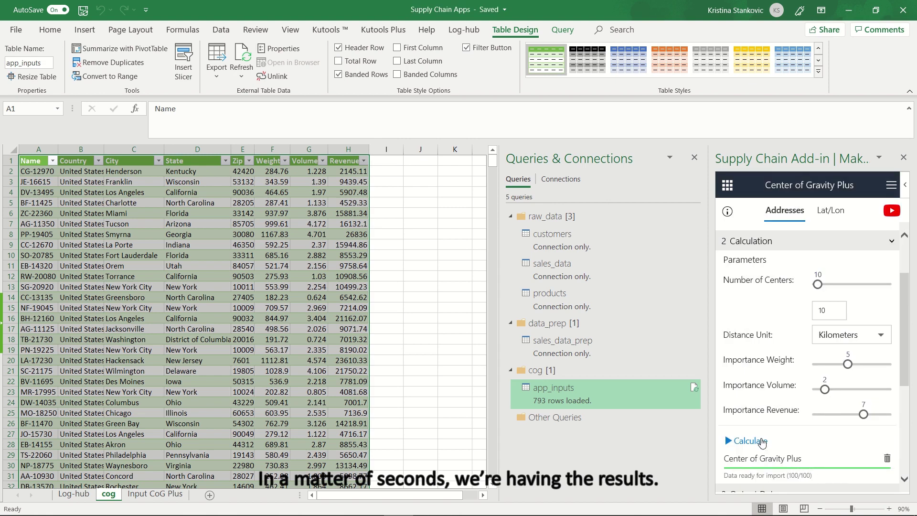
{"action": "left_click_drag", "start_coordinate": [906, 370], "coordinate": [907, 456]}
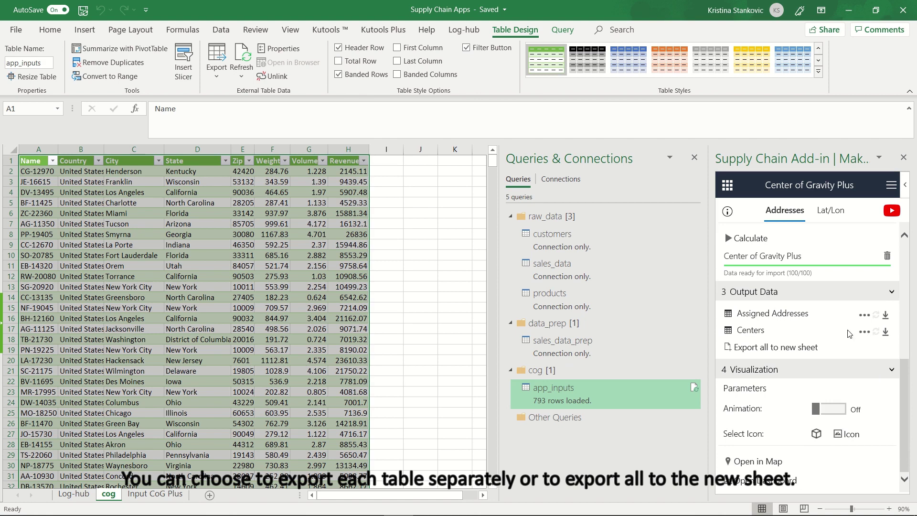
{"action": "left_click", "coordinate": [210, 495]}
{"action": "double_click", "coordinate": [146, 494]}
{"action": "type", "text": "scenario"}
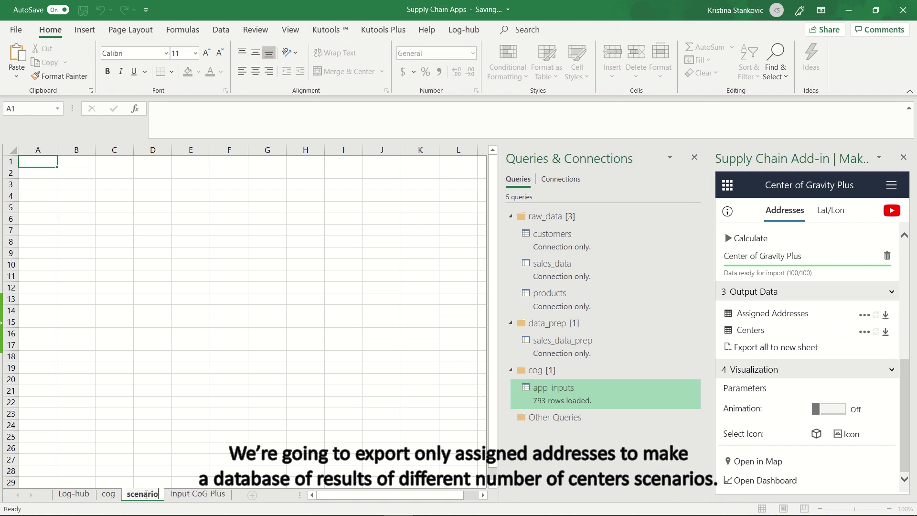
{"action": "type", "text": "s"}
{"action": "key", "text": "Return"}
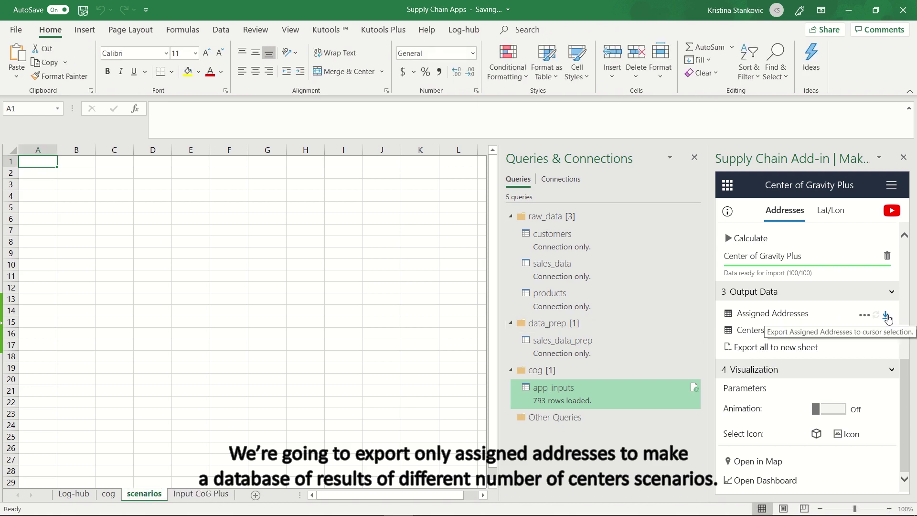
{"action": "left_click", "coordinate": [885, 315]}
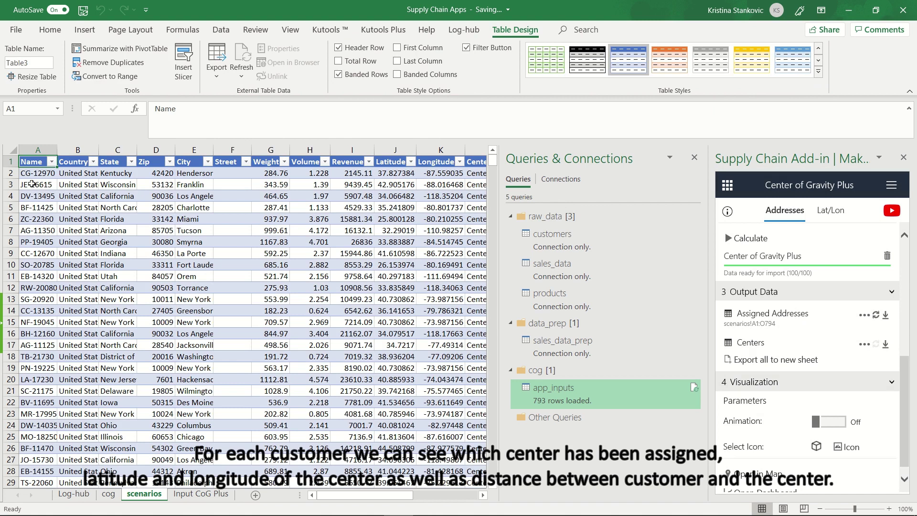
Step: Add a Scenario column in P1 and fill cog_10 down every row
{"action": "left_click", "coordinate": [473, 184]}
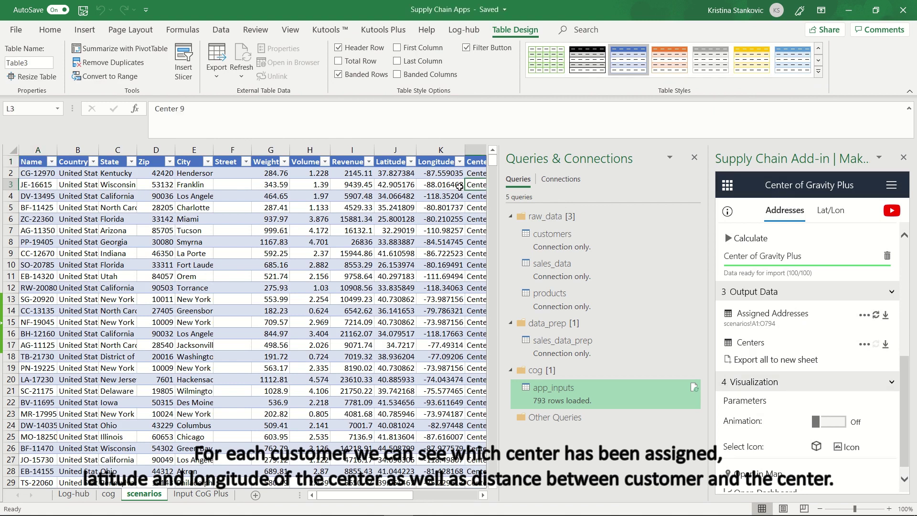
{"action": "key", "text": "Right"}
{"action": "key", "text": "Right"}
{"action": "key", "text": "Right"}
{"action": "key", "text": "Right"}
{"action": "key", "text": "Up"}
{"action": "key", "text": "Up"}
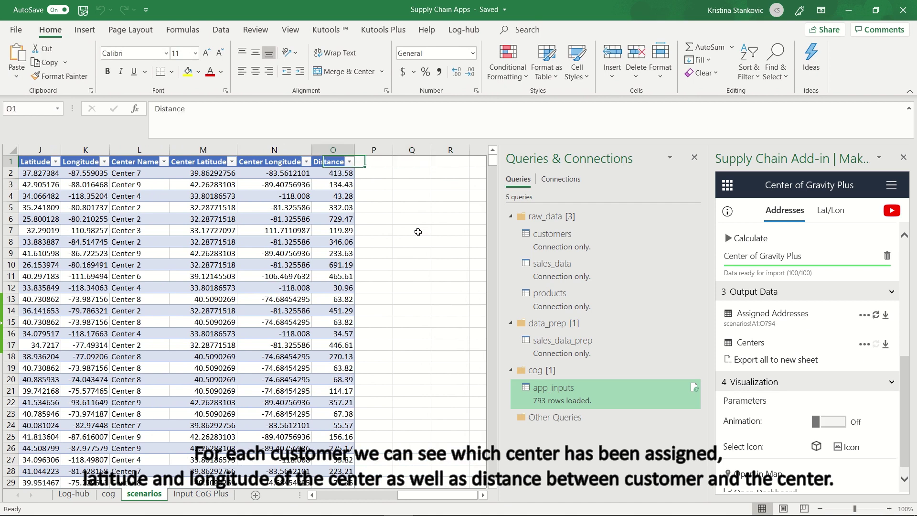
{"action": "type", "text": "Scenario"}
{"action": "key", "text": "Return"}
{"action": "type", "text": "cog+"}
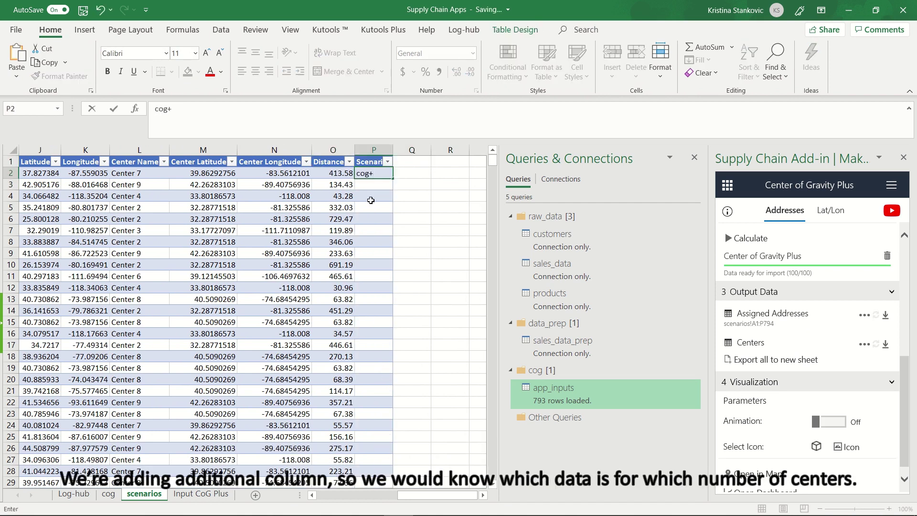
{"action": "type", "text": "10"}
{"action": "key", "text": "ctrl+Return"}
{"action": "key", "text": "ctrl+c"}
{"action": "key", "text": "Down"}
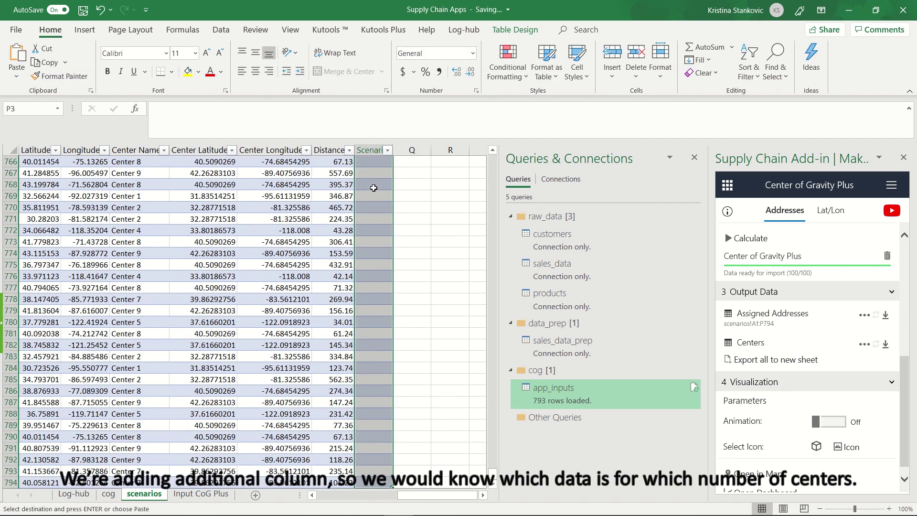
{"action": "key", "text": "ctrl+shift+Down"}
{"action": "key", "text": "ctrl+v"}
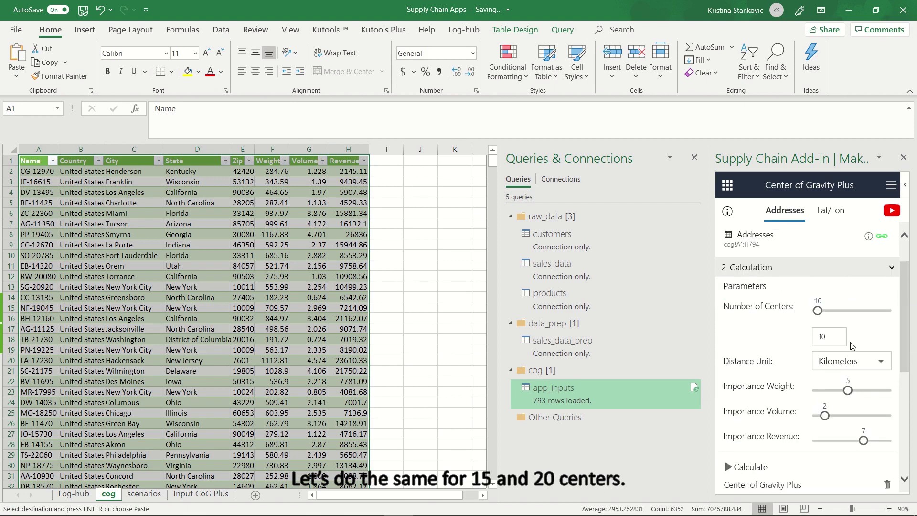
Step: Run the 15-center calculation, append its rows labelled cog_15, and delete the leftover sheet
{"action": "scroll", "coordinate": [807, 335], "scroll_direction": "down", "scroll_amount": 3}
{"action": "scroll", "coordinate": [807, 382], "scroll_direction": "up", "scroll_amount": 3}
{"action": "left_click", "coordinate": [750, 441]}
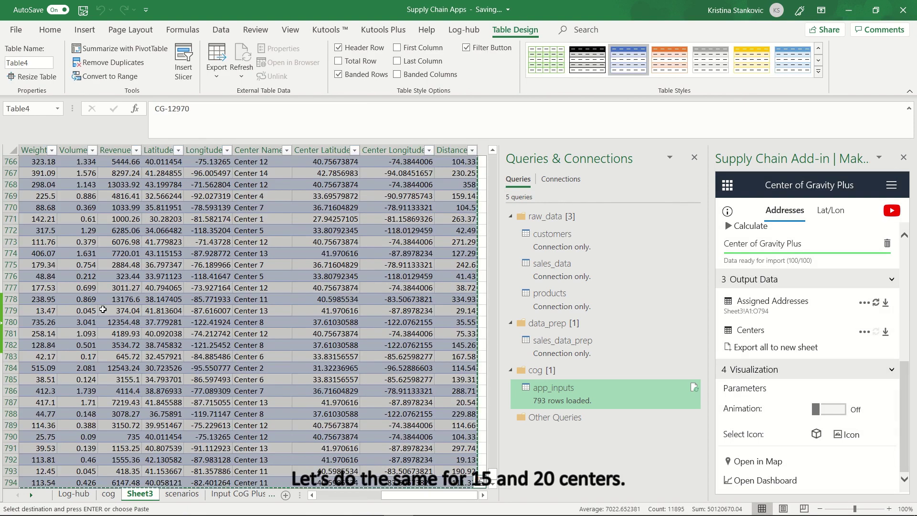
{"action": "left_click", "coordinate": [182, 494]}
{"action": "key", "text": "Return"}
{"action": "type", "text": "cog_15"}
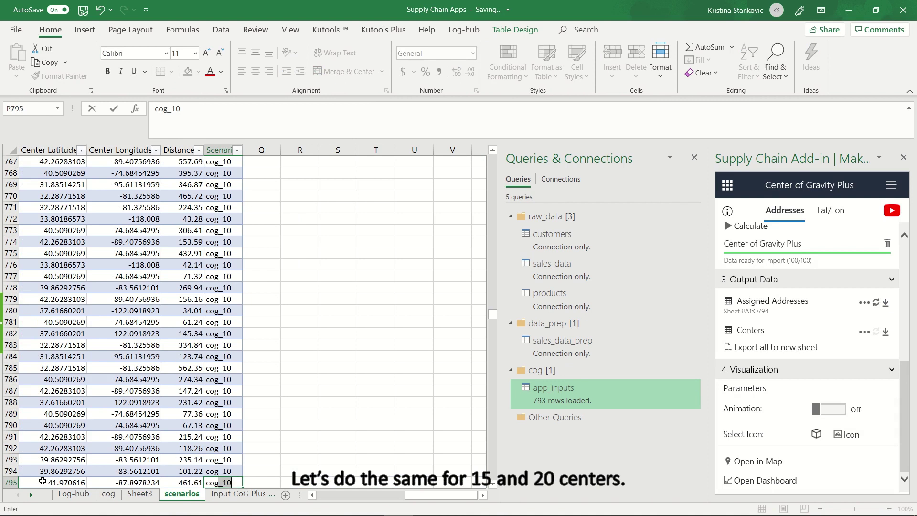
{"action": "key", "text": "ctrl+c"}
{"action": "key", "text": "Down"}
{"action": "key", "text": "Home"}
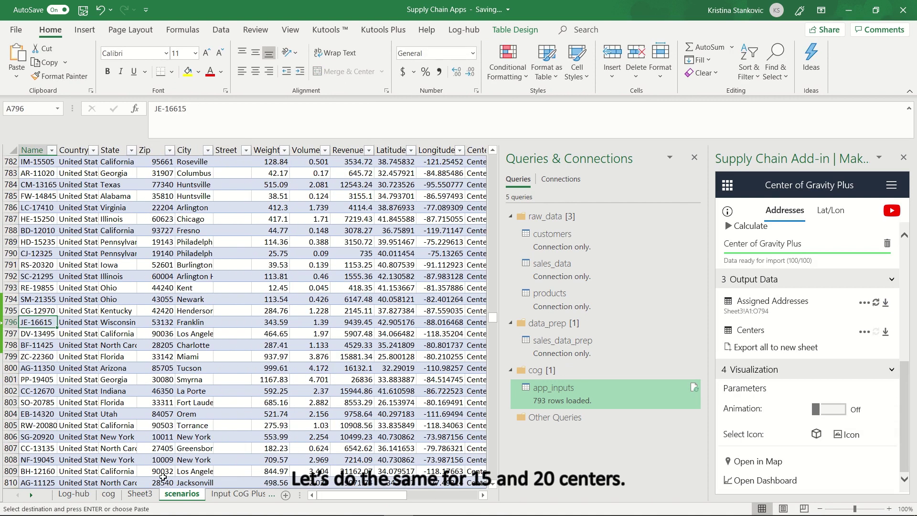
{"action": "left_click", "coordinate": [150, 495]}
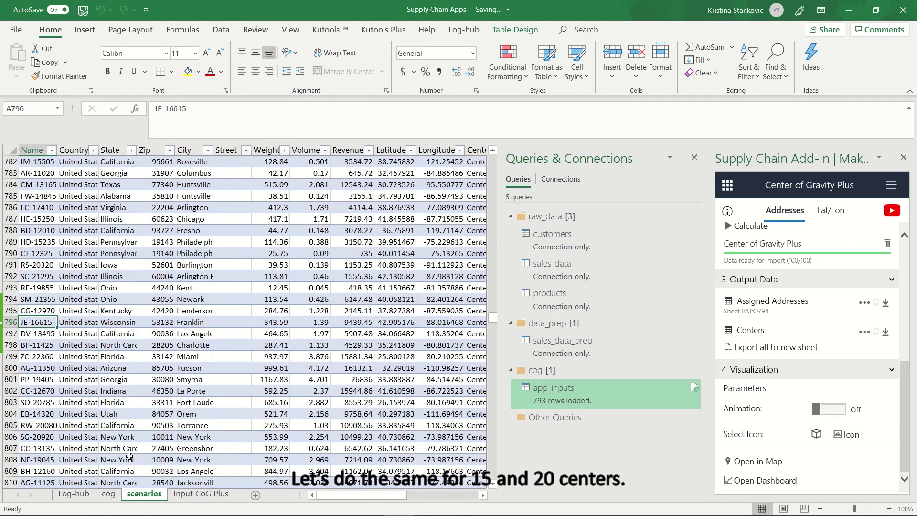
Step: Run the calculation with 20 centers and append its labelled results to scenarios
{"action": "scroll", "coordinate": [837, 314], "scroll_direction": "up", "scroll_amount": 3}
{"action": "double_click", "coordinate": [837, 317]}
{"action": "type", "text": "20"}
{"action": "left_click", "coordinate": [735, 452]}
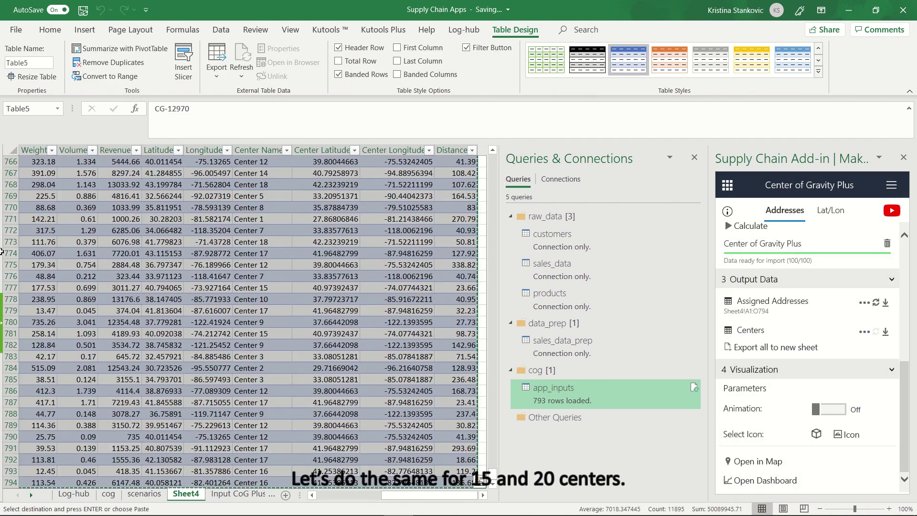
{"action": "left_click", "coordinate": [144, 494]}
{"action": "left_click_drag", "start_coordinate": [493, 318], "coordinate": [492, 474]}
{"action": "key", "text": "ctrl+v"}
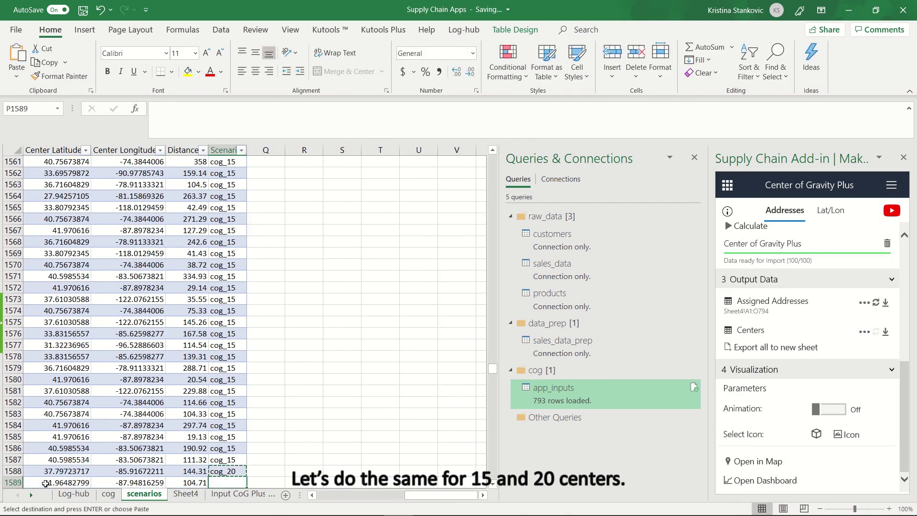
{"action": "left_click", "coordinate": [419, 368]}
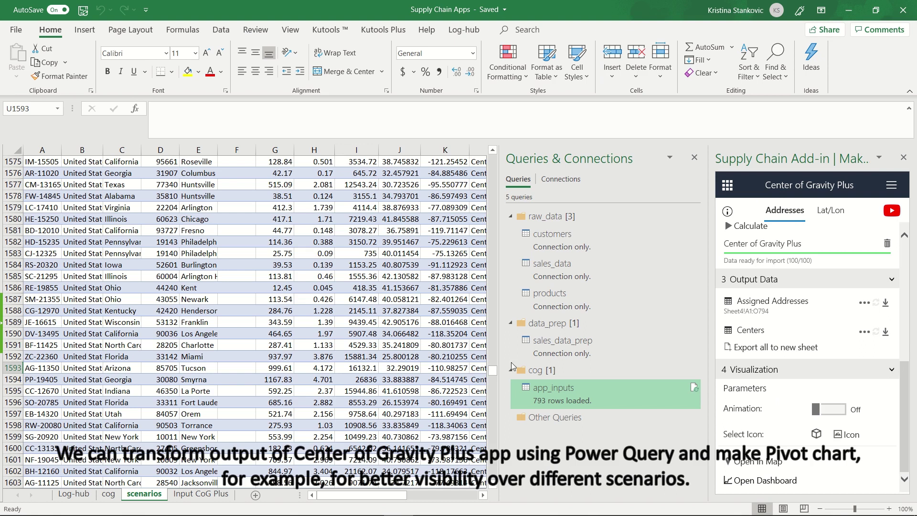
Step: Load the whole scenarios table into Power Query as a new query
{"action": "left_click_drag", "start_coordinate": [492, 373], "coordinate": [491, 153]}
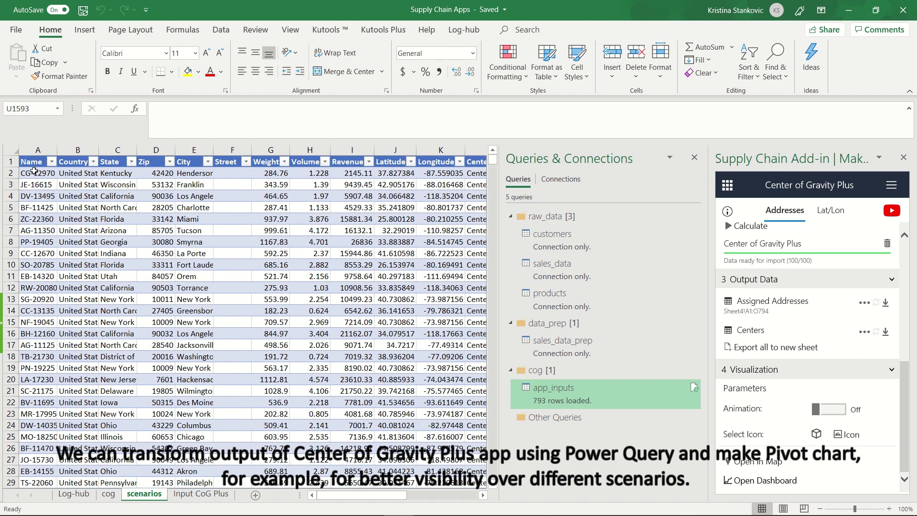
{"action": "left_click", "coordinate": [30, 164]}
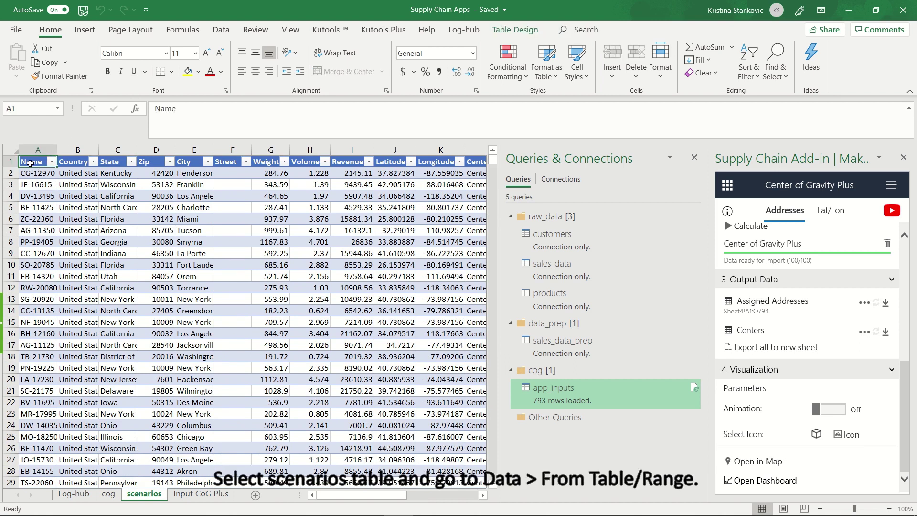
{"action": "key", "text": "ctrl+shift+End"}
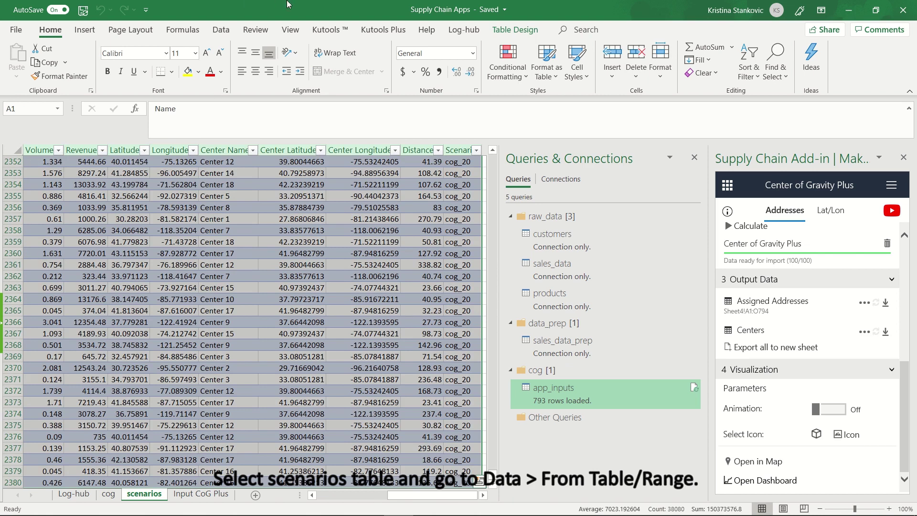
{"action": "left_click", "coordinate": [221, 29]}
{"action": "left_click", "coordinate": [88, 73]}
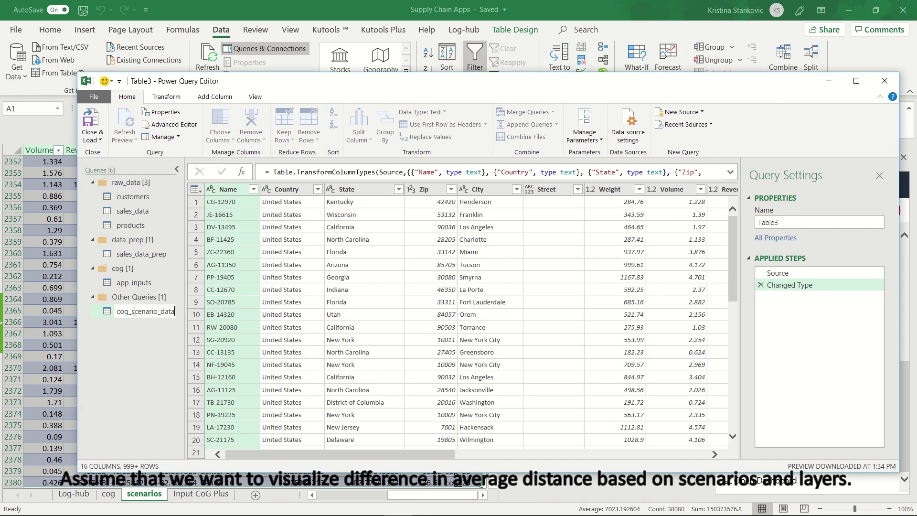
{"action": "key", "text": "Return"}
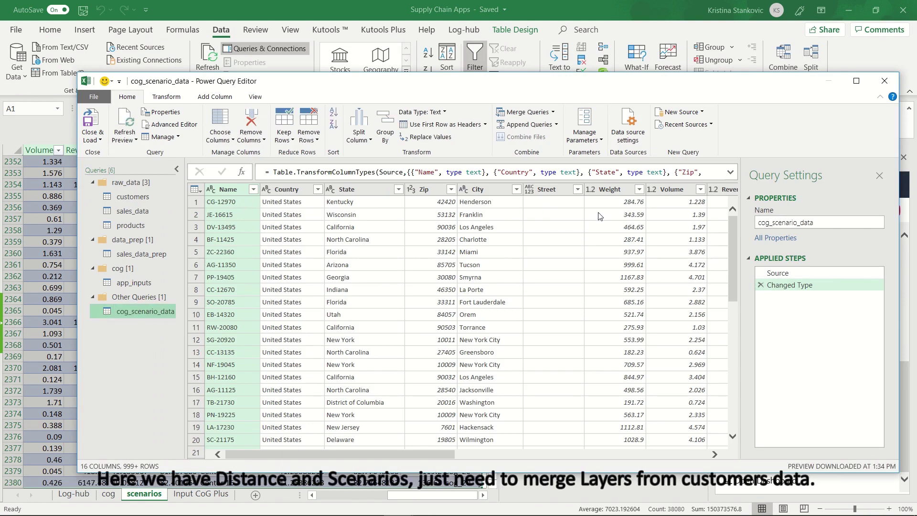
{"action": "left_click_drag", "start_coordinate": [440, 453], "coordinate": [708, 472]}
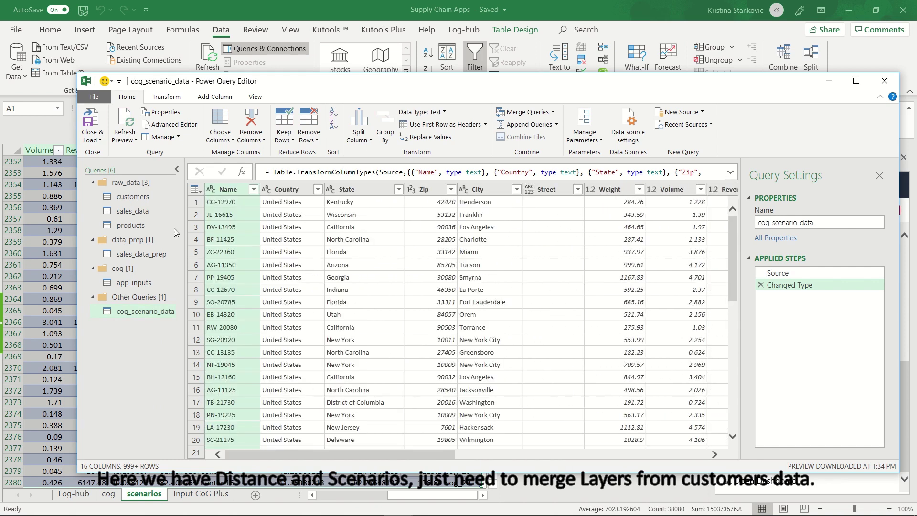
Step: Merge the scenarios query with customers, matching on Name
{"action": "left_click", "coordinate": [553, 112]}
{"action": "left_click", "coordinate": [549, 126]}
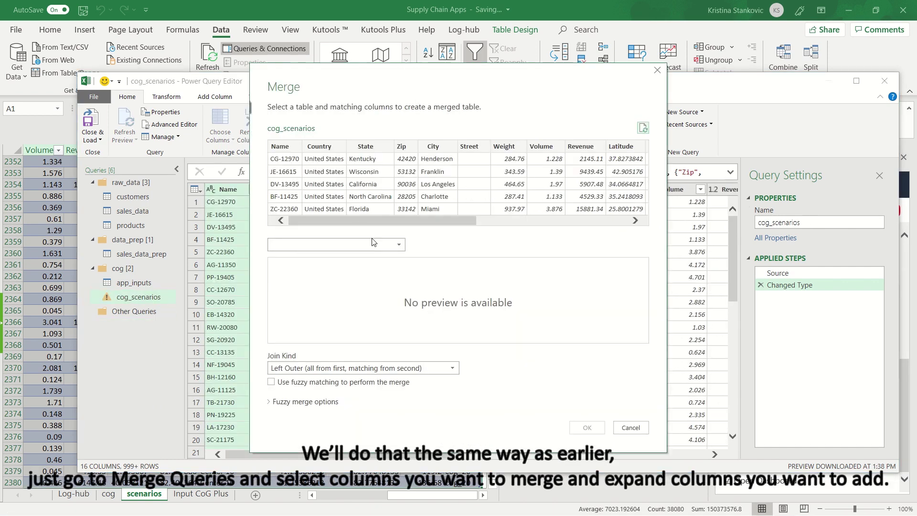
{"action": "left_click", "coordinate": [375, 244]}
{"action": "left_click", "coordinate": [327, 282]}
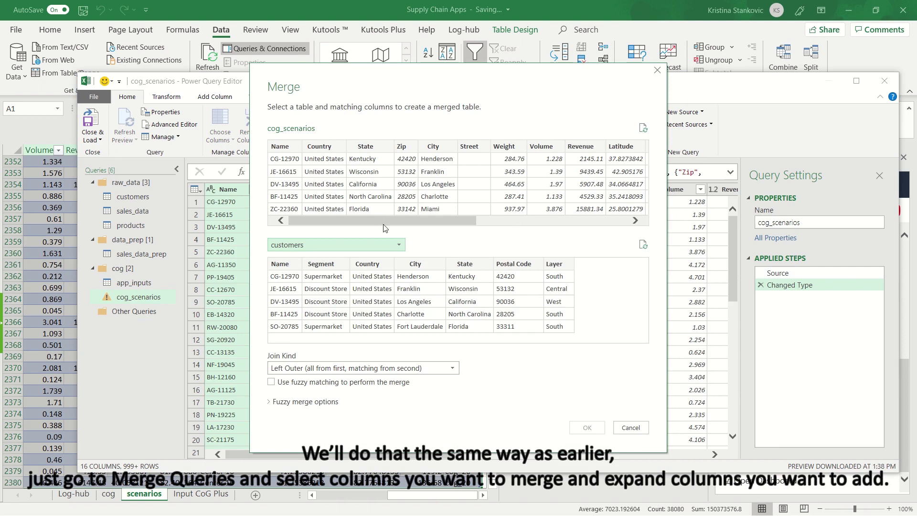
{"action": "left_click", "coordinate": [282, 147]}
{"action": "left_click", "coordinate": [286, 266]}
{"action": "left_click", "coordinate": [587, 427]}
Step: Expand only the Layer column from customers, without the column-name prefix
{"action": "left_click", "coordinate": [721, 189]}
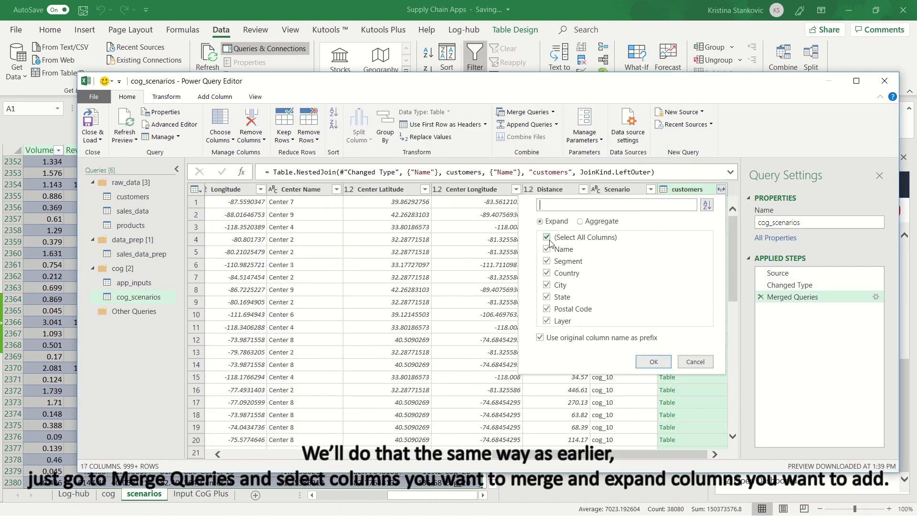
{"action": "left_click", "coordinate": [547, 320]}
{"action": "left_click", "coordinate": [540, 337]}
{"action": "left_click", "coordinate": [653, 361]}
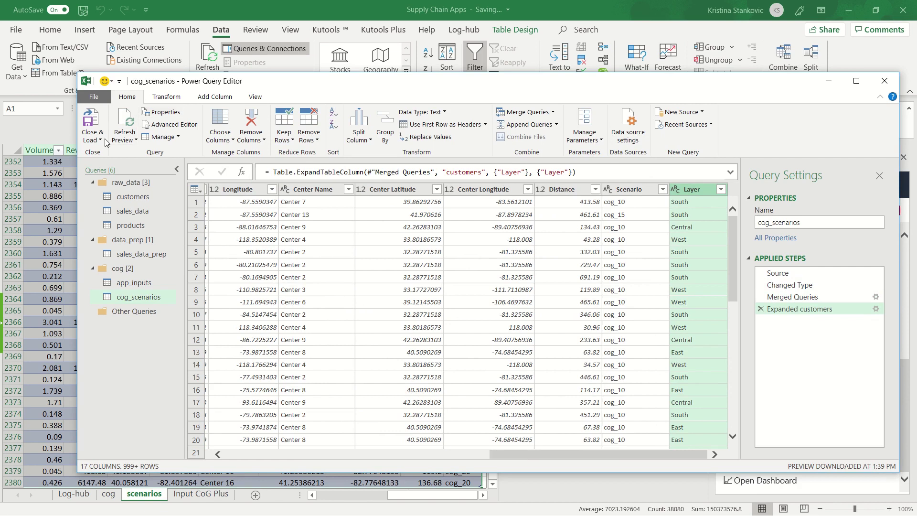
Step: Load cog_scenarios as a PivotChart on a new worksheet
{"action": "left_click", "coordinate": [93, 125]}
{"action": "right_click", "coordinate": [553, 423]}
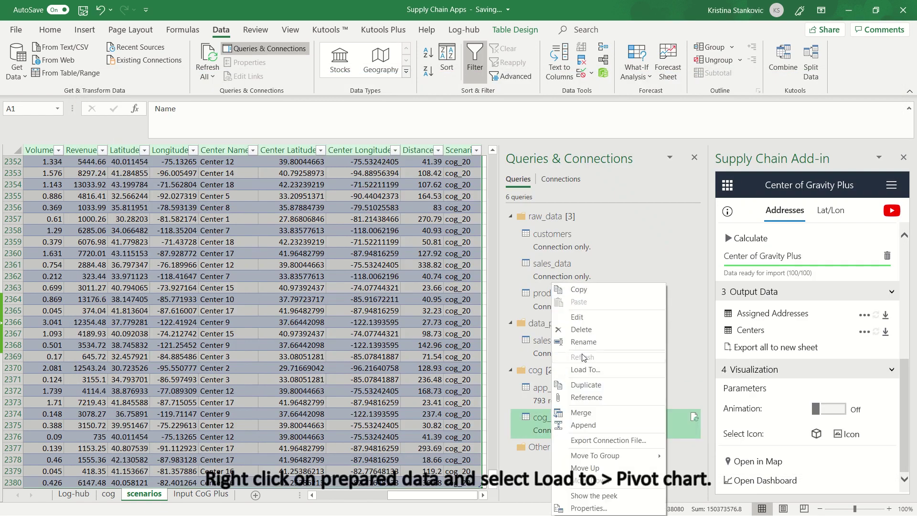
{"action": "left_click", "coordinate": [584, 369]}
{"action": "left_click", "coordinate": [322, 160]}
{"action": "left_click", "coordinate": [318, 222]}
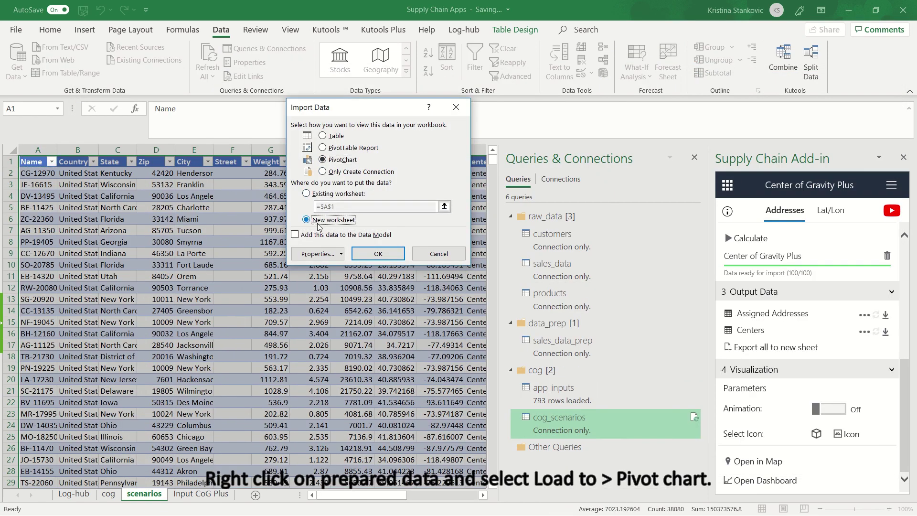
{"action": "left_click", "coordinate": [378, 253]}
Step: Put Layer then Scenario on the axis and Distance in Values, and hide the field list
{"action": "left_click_drag", "start_coordinate": [530, 286], "coordinate": [550, 438]}
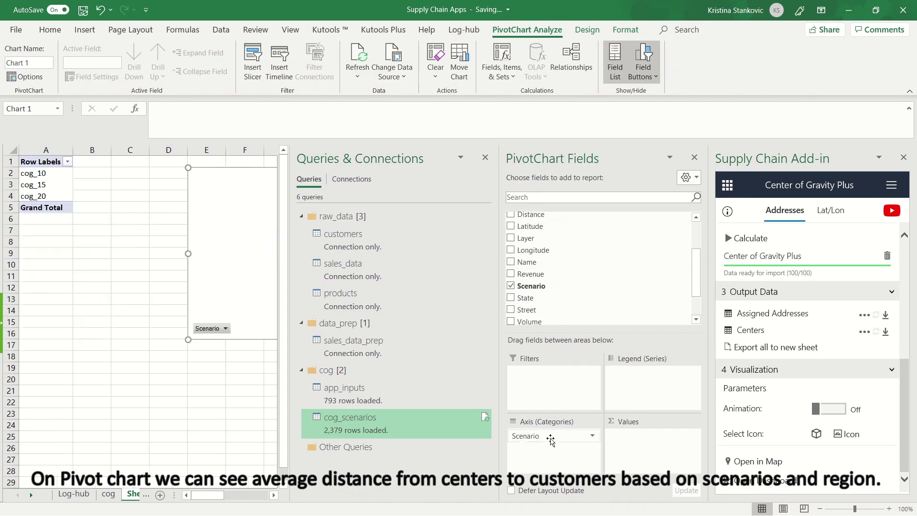
{"action": "left_click_drag", "start_coordinate": [525, 238], "coordinate": [549, 449]}
{"action": "left_click_drag", "start_coordinate": [530, 214], "coordinate": [649, 439]}
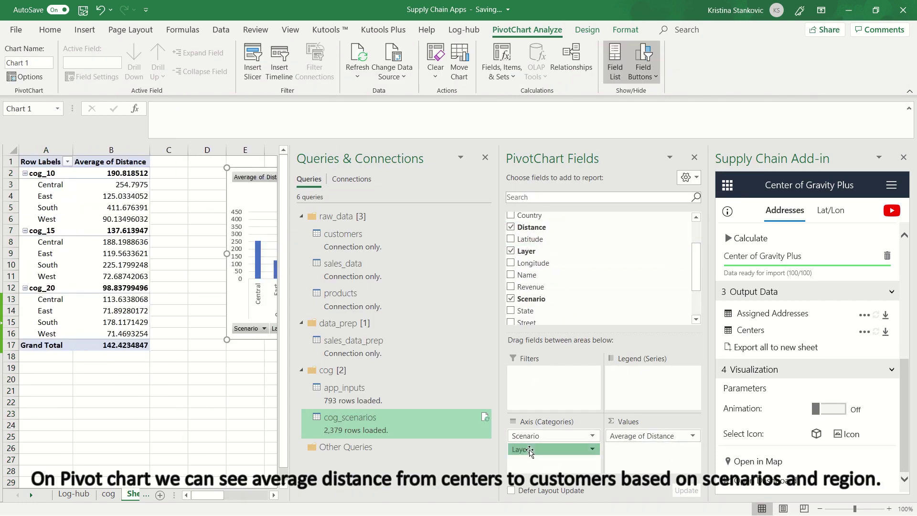
{"action": "left_click_drag", "start_coordinate": [529, 452], "coordinate": [529, 432]}
{"action": "left_click", "coordinate": [695, 157]}
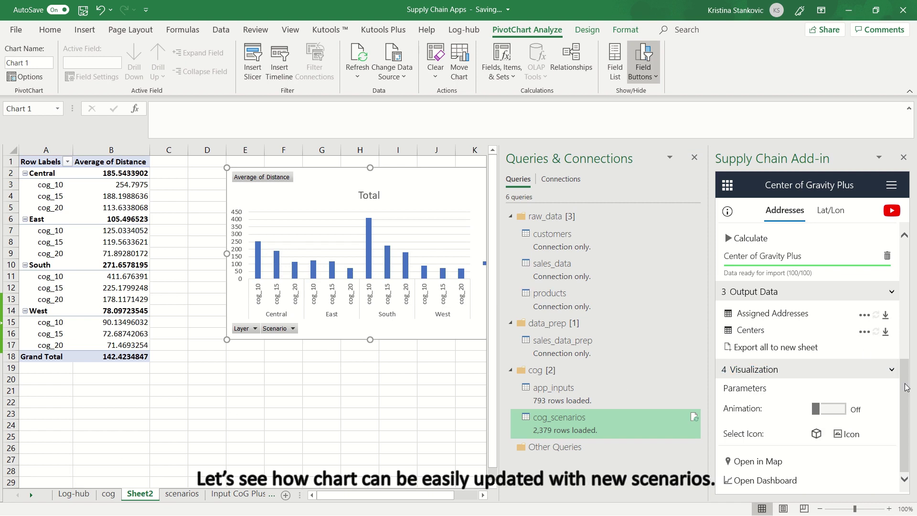
Step: Change the number of centers to 25 and run the calculation
{"action": "scroll", "coordinate": [838, 358], "scroll_direction": "up", "scroll_amount": 5}
{"action": "left_click", "coordinate": [838, 358]}
{"action": "key", "text": "BackSpace"}
{"action": "type", "text": "5"}
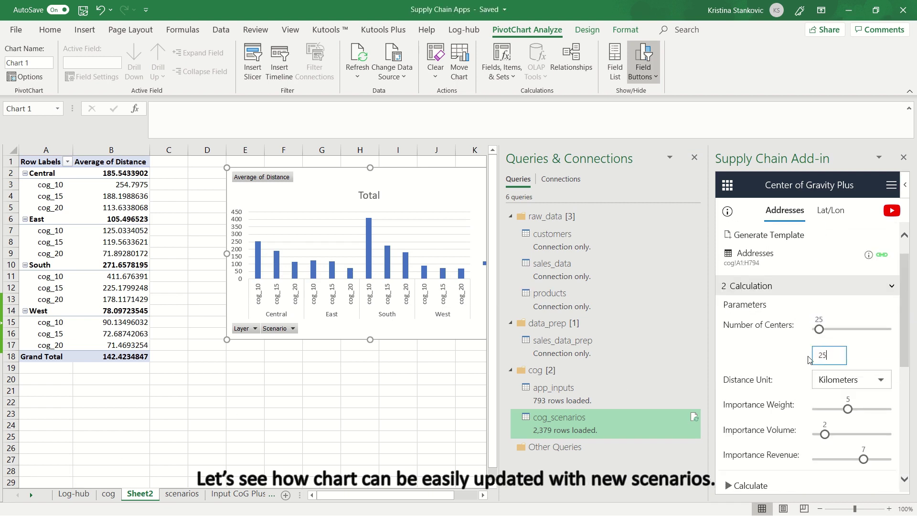
{"action": "scroll", "coordinate": [784, 401], "scroll_direction": "down", "scroll_amount": 3}
{"action": "scroll", "coordinate": [783, 401], "scroll_direction": "up", "scroll_amount": 2}
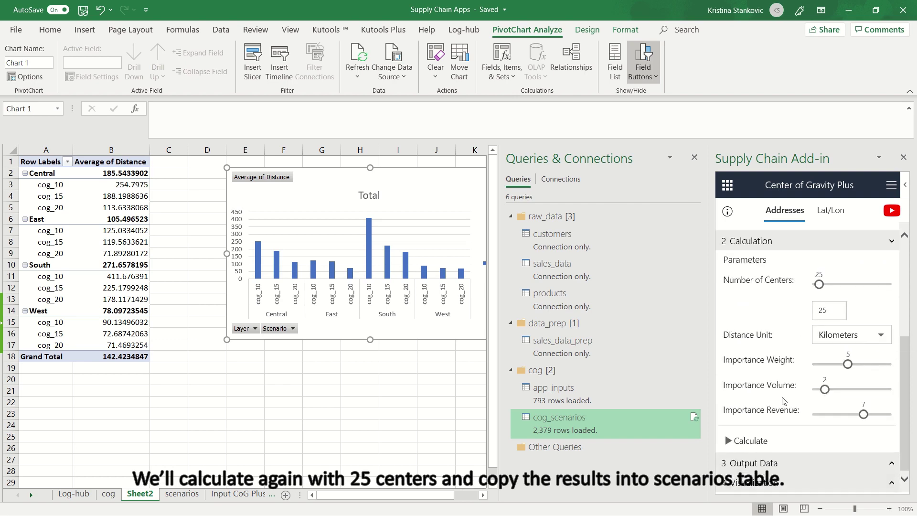
{"action": "left_click", "coordinate": [748, 441]}
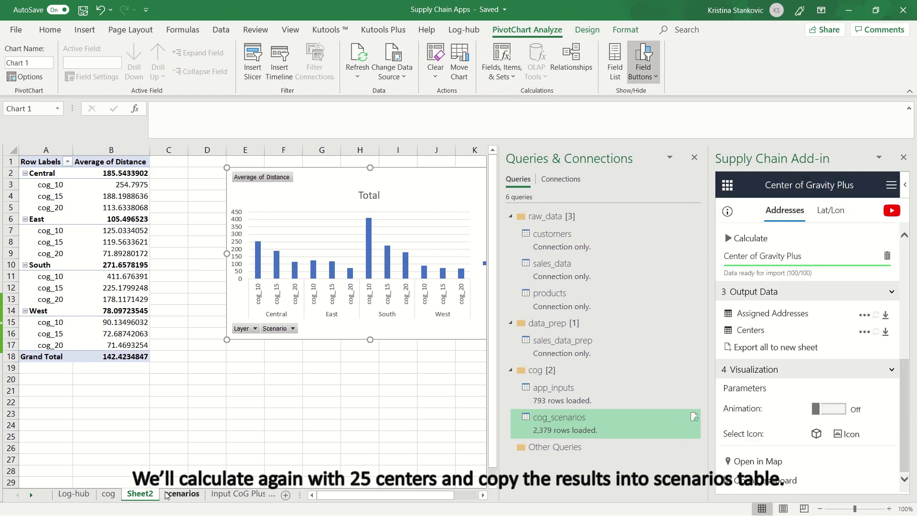
Step: Paste the 25-center output below the scenarios data, labelled cog_25
{"action": "left_click", "coordinate": [285, 495]}
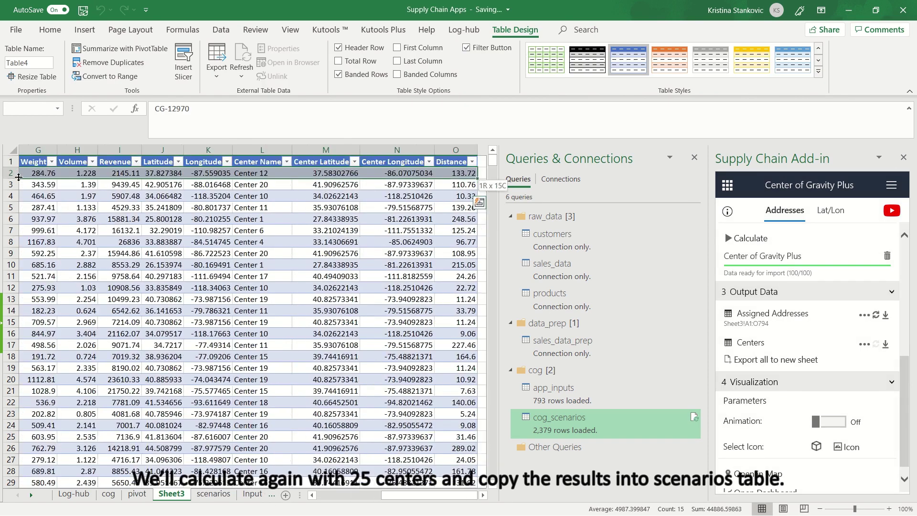
{"action": "key", "text": "ctrl+a"}
{"action": "key", "text": "ctrl+c"}
{"action": "left_click", "coordinate": [213, 494]}
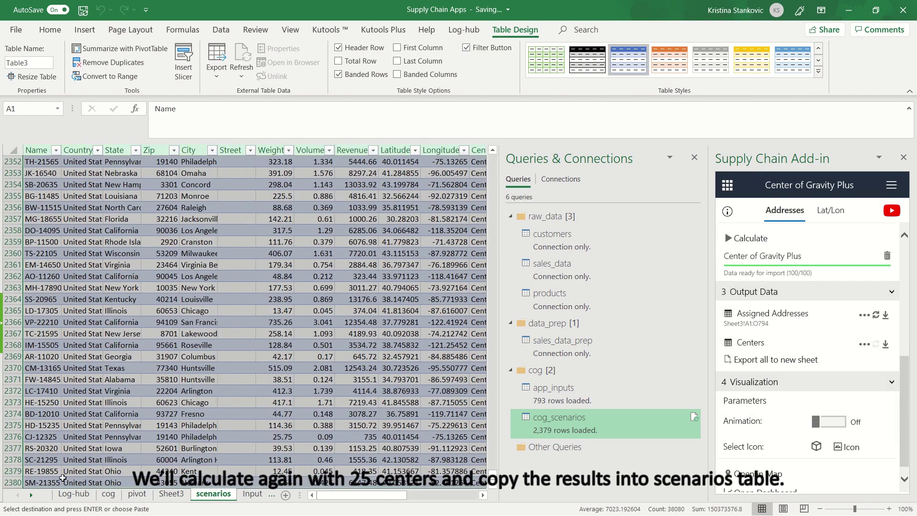
{"action": "key", "text": "ctrl+v"}
{"action": "key", "text": "Return"}
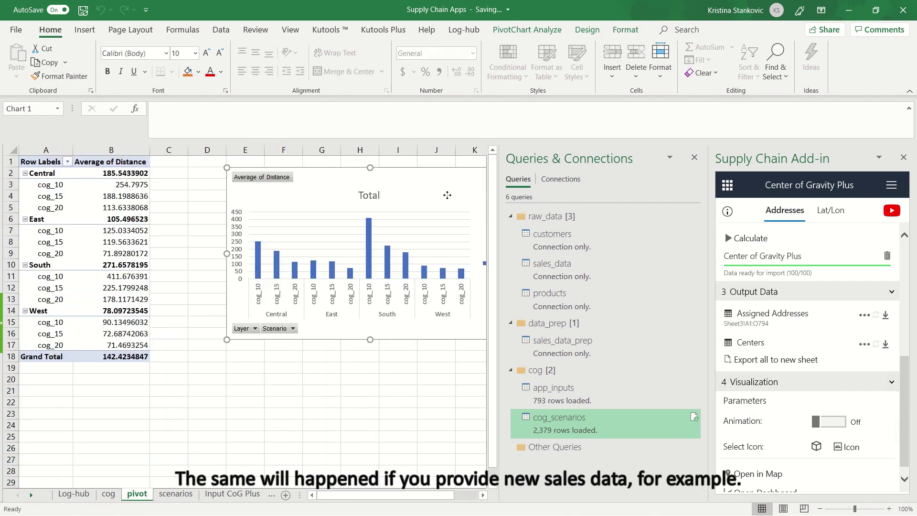
Step: Refresh the PivotChart so it includes the cog_25 scenario
{"action": "right_click", "coordinate": [447, 195]}
{"action": "left_click", "coordinate": [456, 197]}
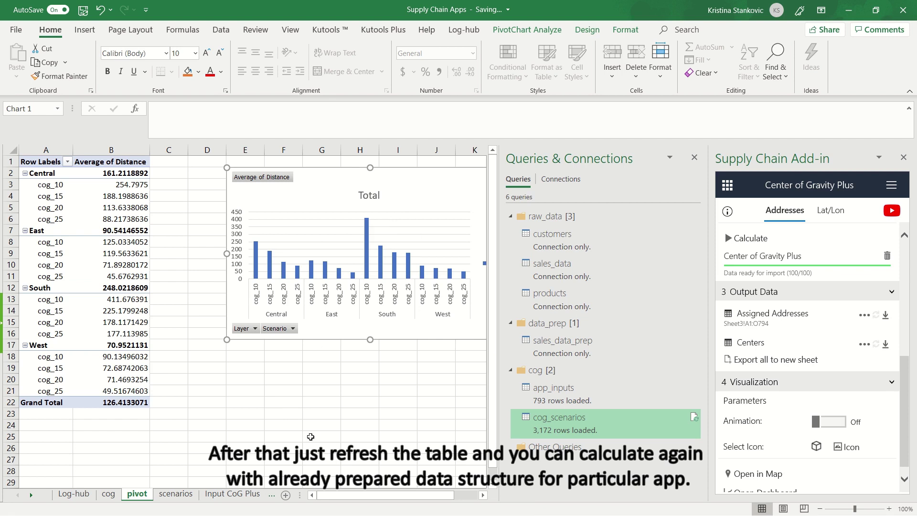
{"action": "scroll", "coordinate": [759, 475], "scroll_direction": "down", "scroll_amount": 1}
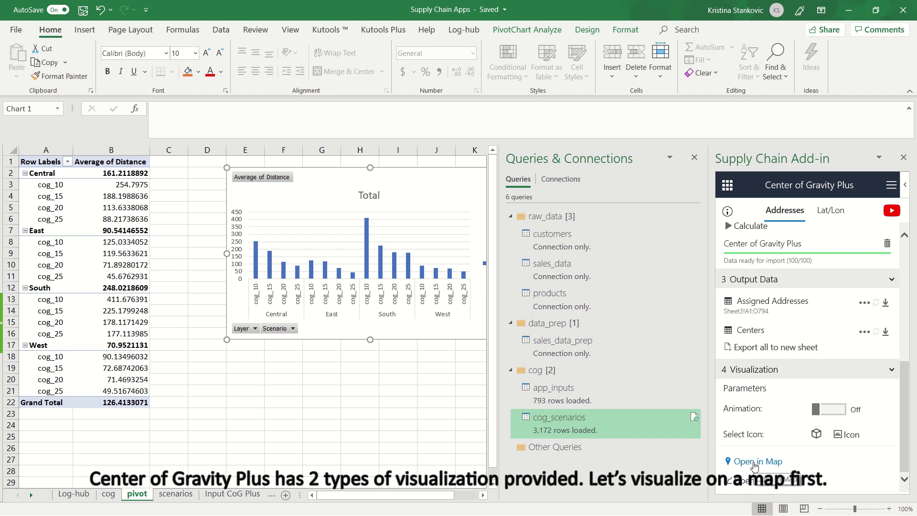
Step: Open the results on the Log-hub map, inspect two customer popups, and switch to the Dark style
{"action": "left_click", "coordinate": [755, 461]}
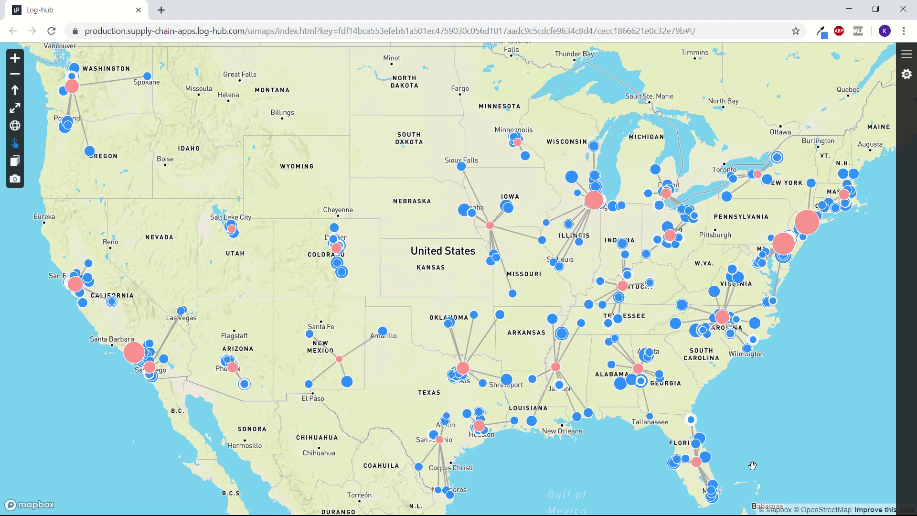
{"action": "left_click", "coordinate": [598, 204]}
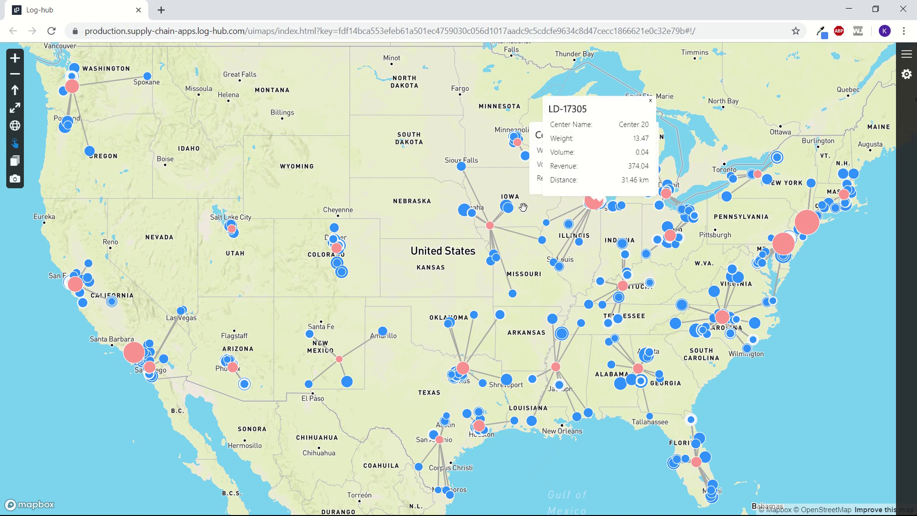
{"action": "left_click", "coordinate": [510, 211]}
{"action": "left_click", "coordinate": [906, 74]}
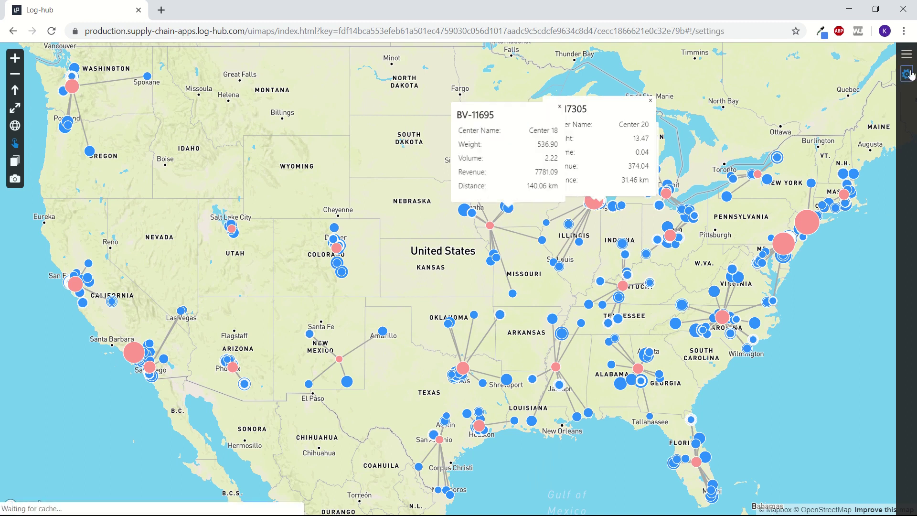
{"action": "left_click", "coordinate": [736, 122]}
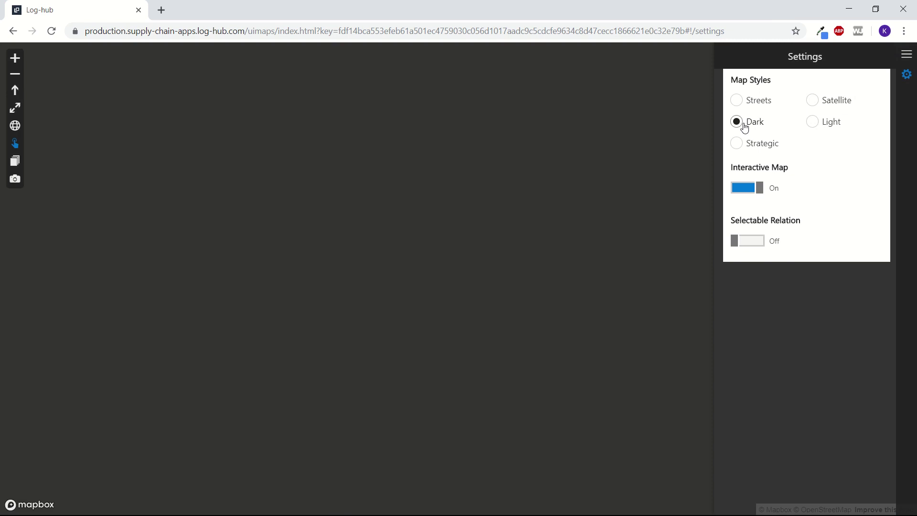
Step: Make the Center of Gravity markers yellow at size 26 and toggle the customer Locations layer off and on
{"action": "left_click", "coordinate": [906, 54]}
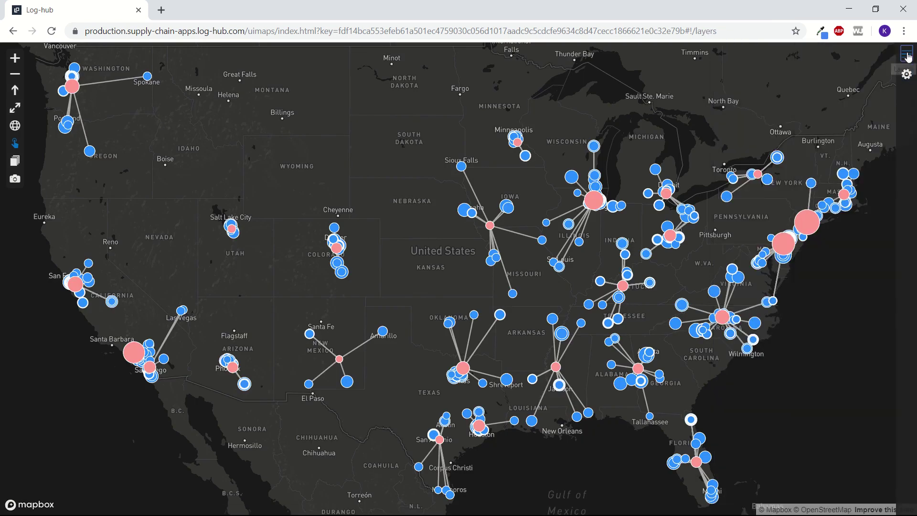
{"action": "left_click", "coordinate": [763, 153]}
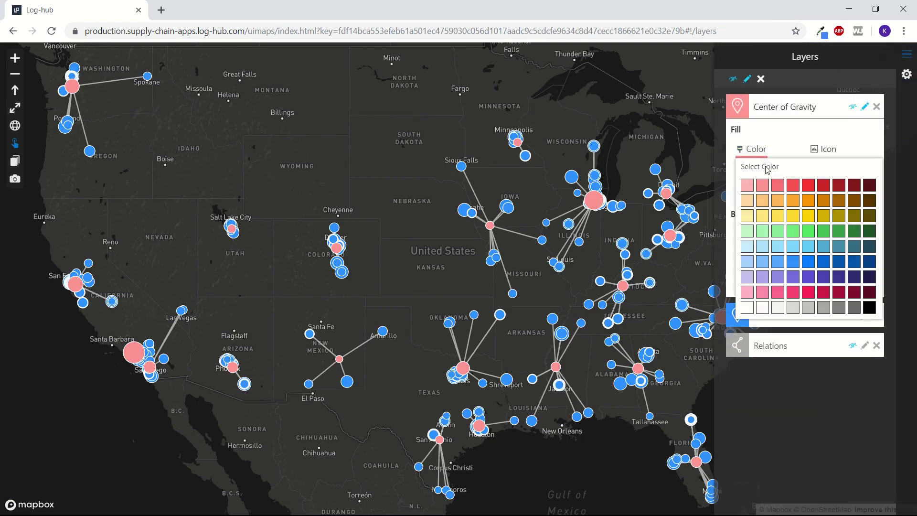
{"action": "left_click", "coordinate": [776, 217]}
{"action": "left_click_drag", "start_coordinate": [775, 193], "coordinate": [776, 193]}
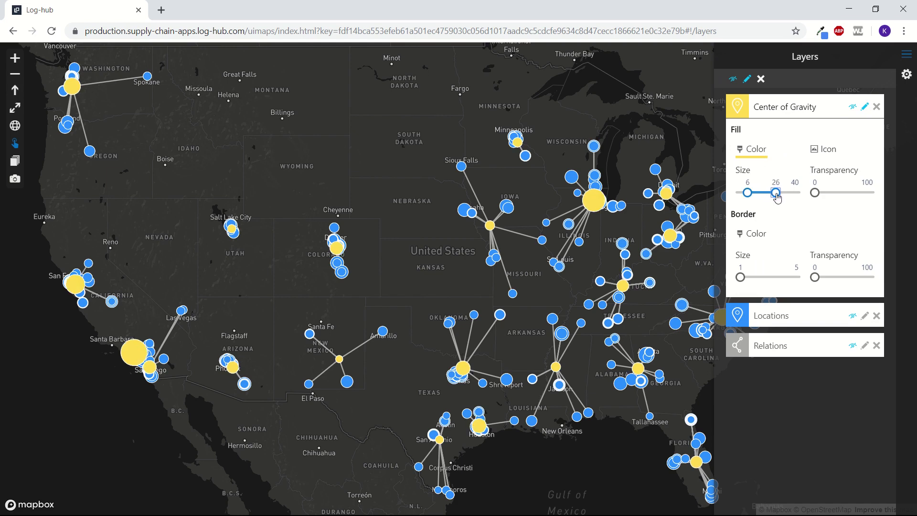
{"action": "left_click", "coordinate": [865, 108]}
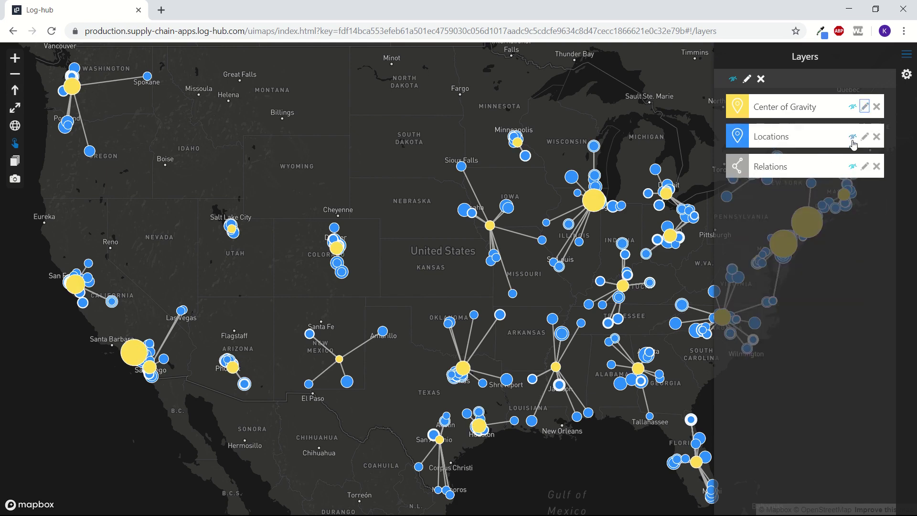
{"action": "left_click", "coordinate": [852, 137]}
{"action": "left_click", "coordinate": [852, 136]}
{"action": "left_click", "coordinate": [906, 54]}
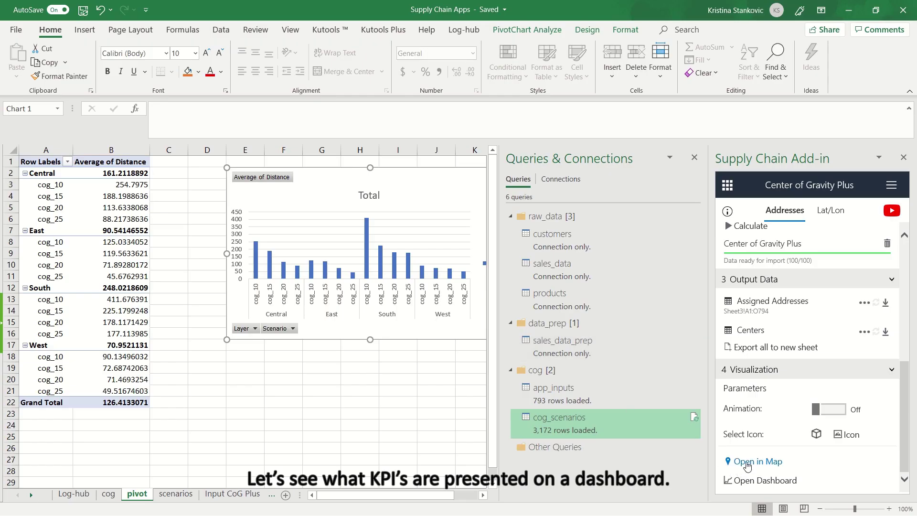
Step: Scroll through the Center of Gravity Plus dashboard charts, then collapse the Visualization, Output Data, Calculation and Input Data sections
{"action": "left_click", "coordinate": [751, 481]}
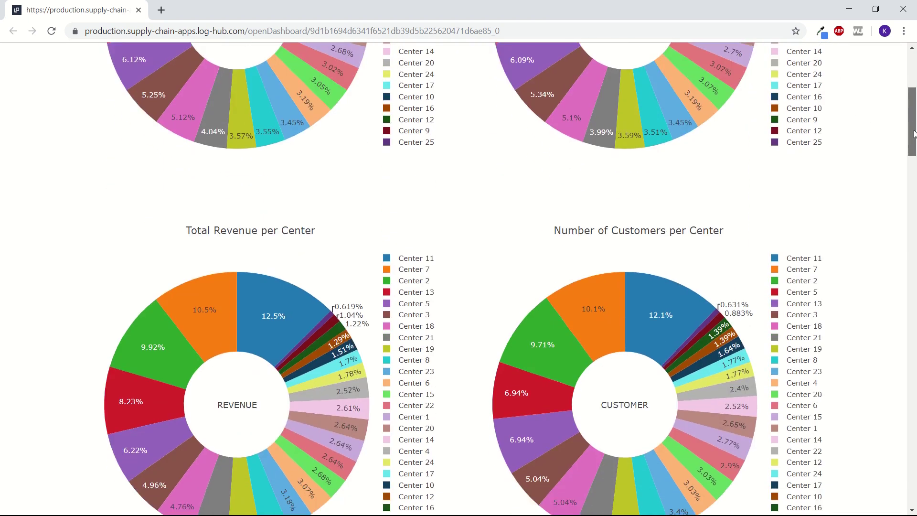
{"action": "left_click_drag", "start_coordinate": [912, 93], "coordinate": [911, 460]}
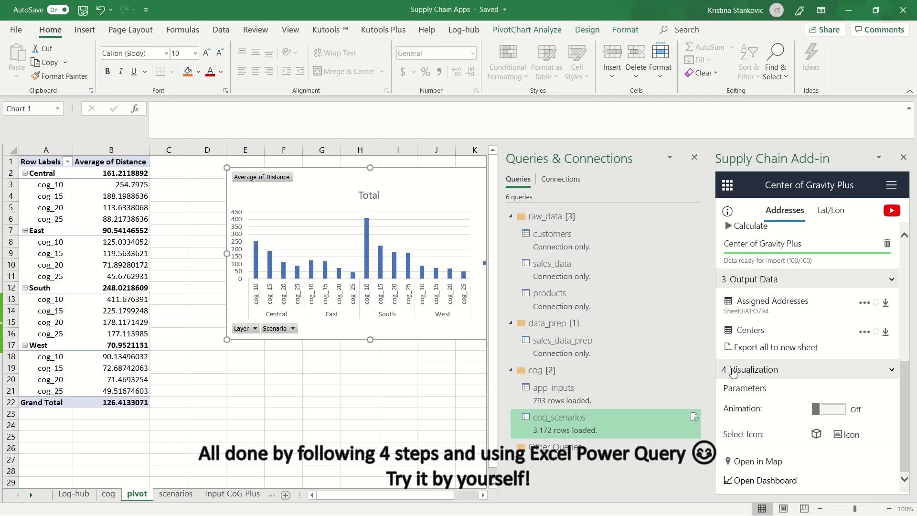
{"action": "left_click", "coordinate": [733, 370]}
{"action": "left_click", "coordinate": [747, 394]}
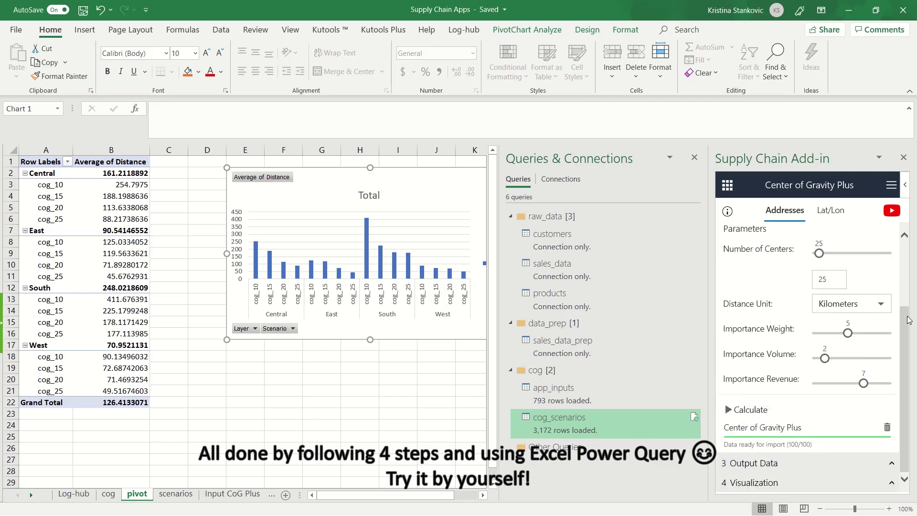
{"action": "scroll", "coordinate": [747, 394], "scroll_direction": "up", "scroll_amount": 5}
{"action": "left_click", "coordinate": [749, 296]}
{"action": "left_click", "coordinate": [743, 234]}
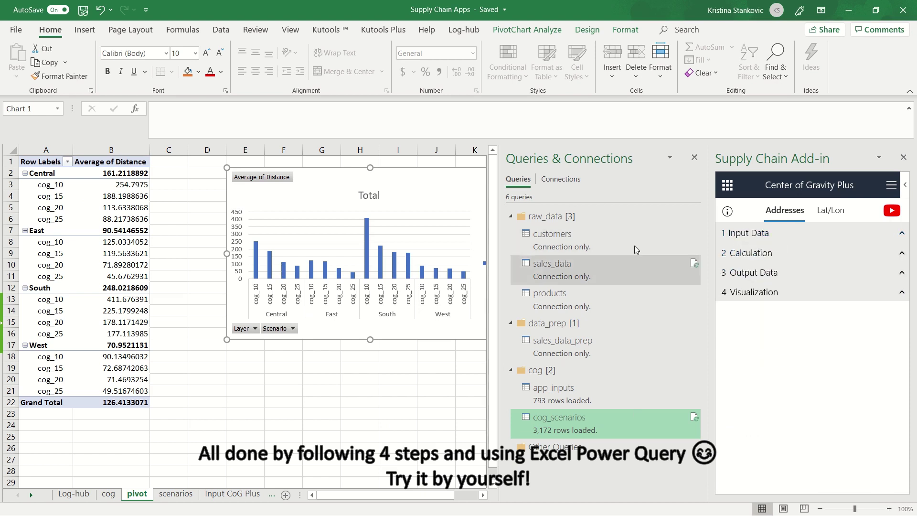